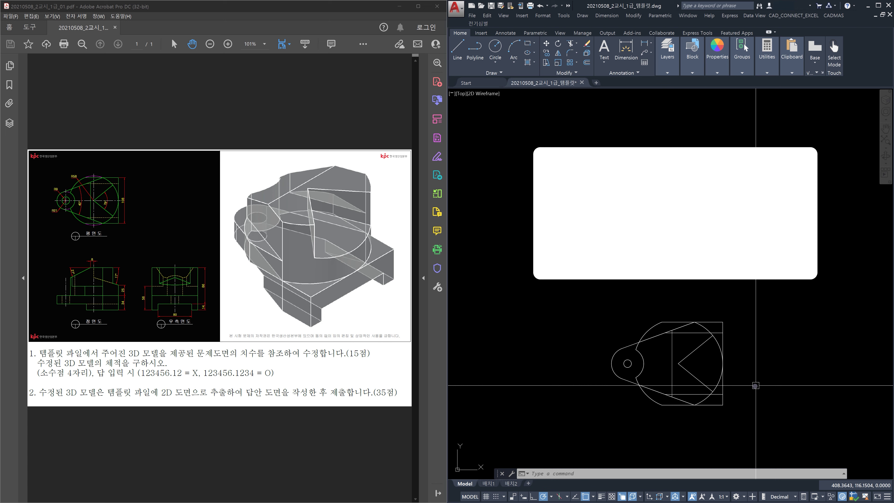
# - Erase the large white rounded rectangle above the 3D model
pyautogui.click(505, 130)
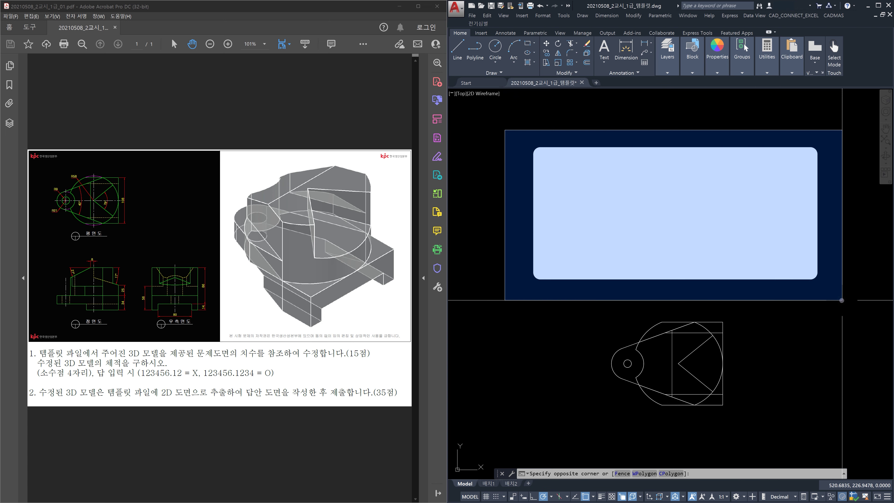
pyautogui.click(842, 300)
pyautogui.press('Delete')
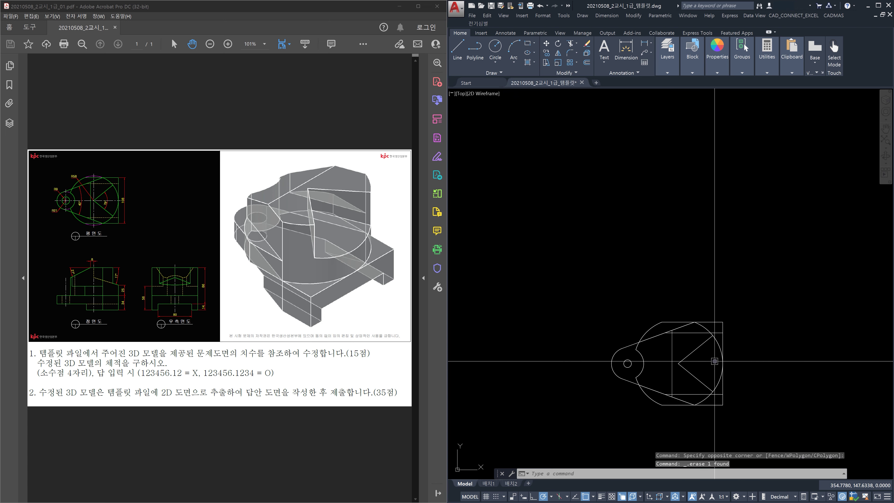
pyautogui.scroll(4, 705, 362)
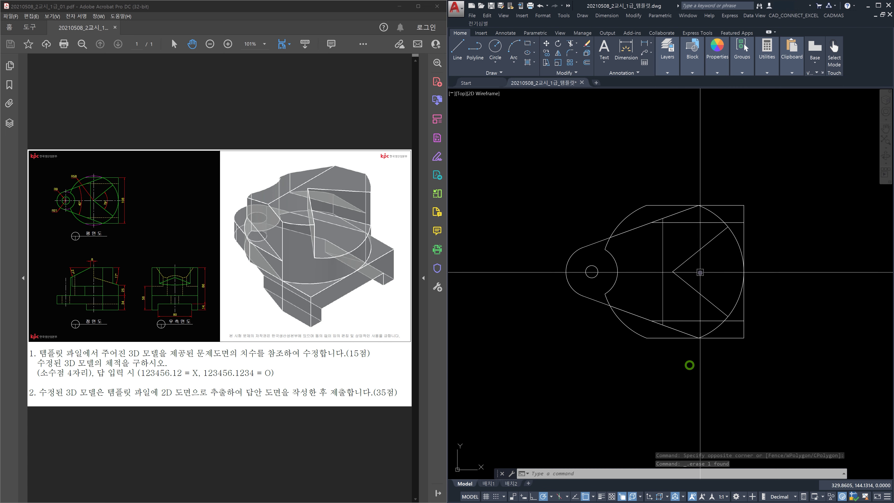
pyautogui.moveTo(666, 271); pyautogui.dragTo(684, 270, button='middle')
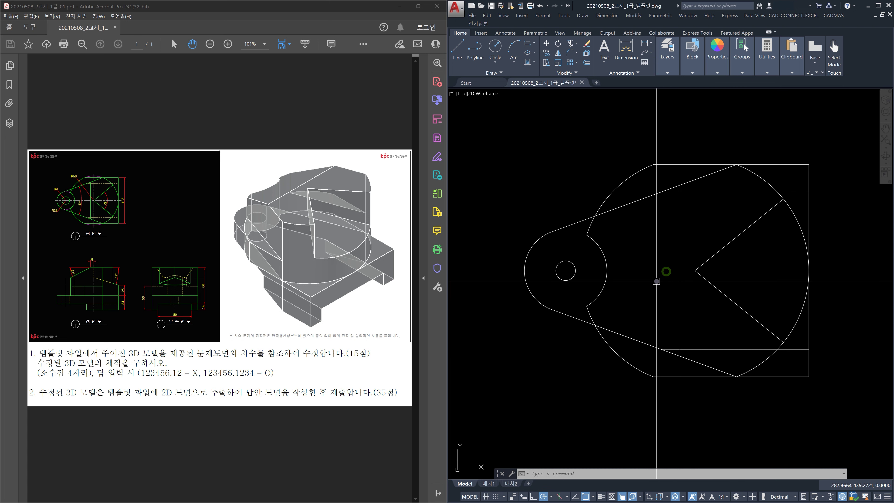
# - In Adobe Acrobat, examine the views and dimensions of the problem drawing, focusing on the plan view
pyautogui.click(146, 250)
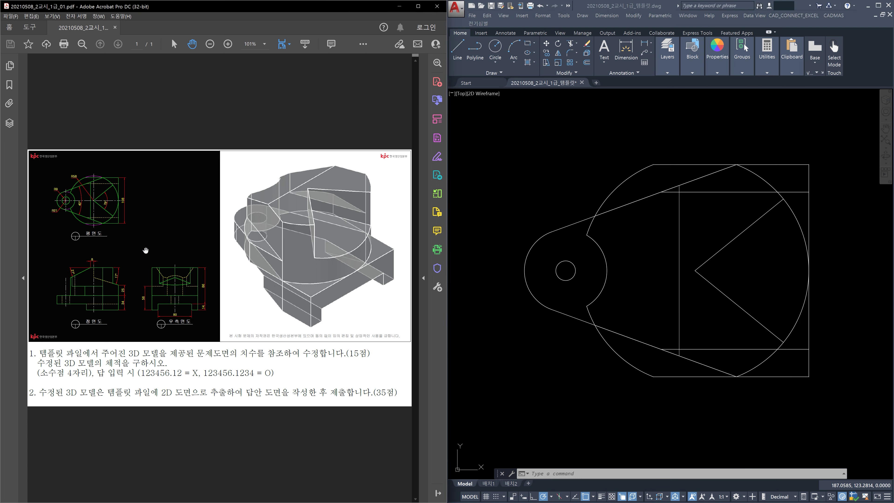
pyautogui.keyDown('ctrl'); pyautogui.scroll(3, 145, 250); pyautogui.keyUp('ctrl')
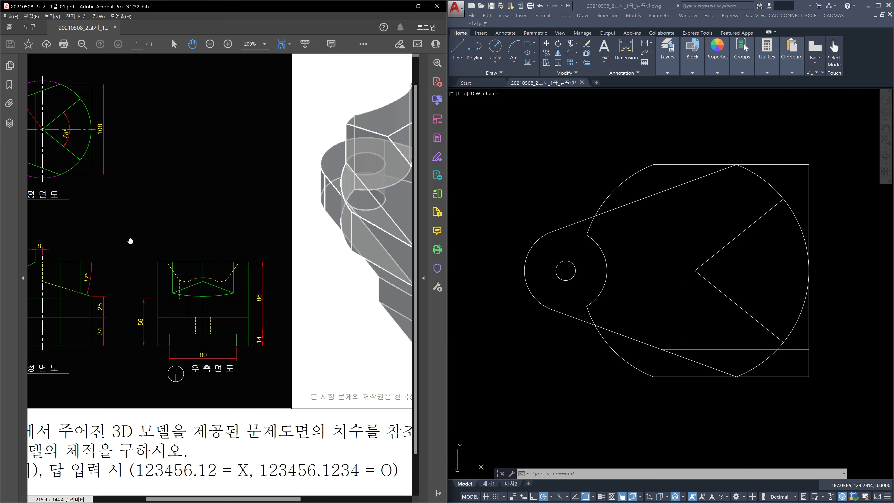
pyautogui.moveTo(121, 234); pyautogui.dragTo(237, 259)
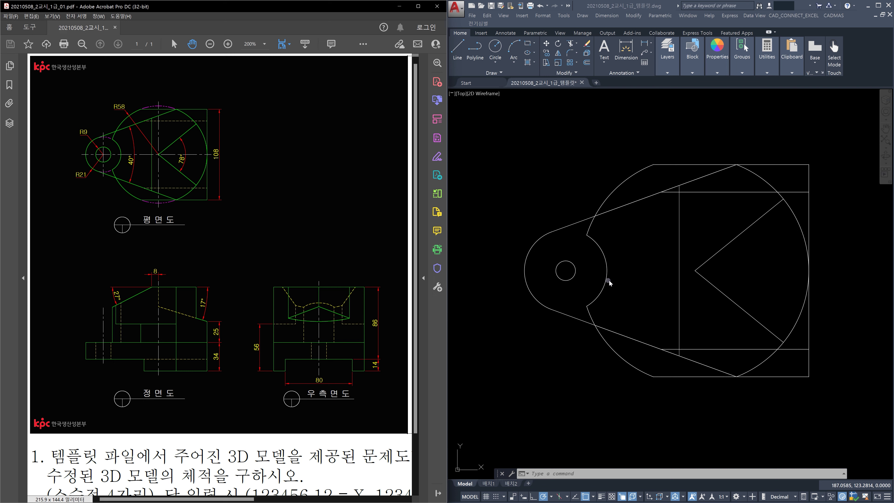
pyautogui.click(835, 279)
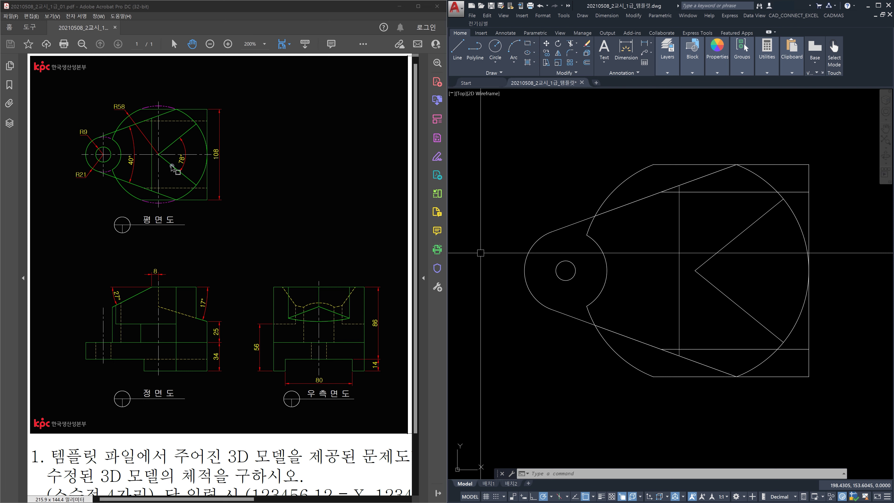
pyautogui.keyDown('ctrl'); pyautogui.scroll(3, 173, 167); pyautogui.keyUp('ctrl')
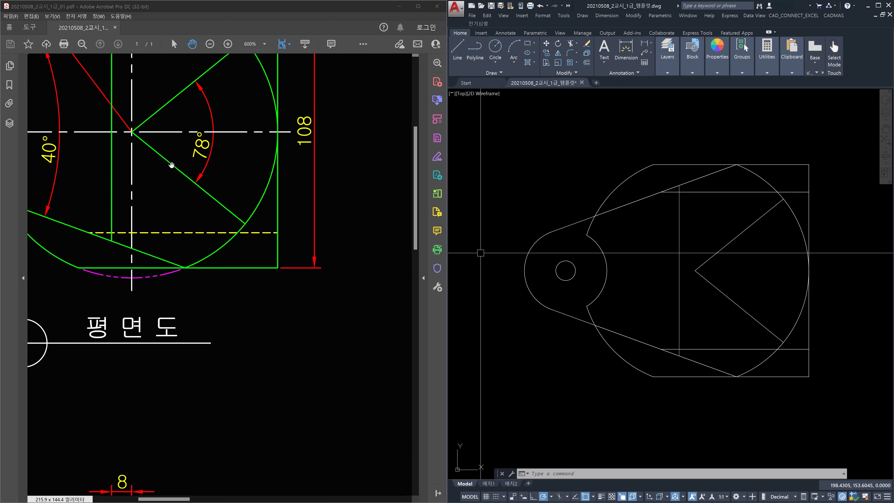
pyautogui.keyDown('ctrl'); pyautogui.scroll(-1, 172, 165); pyautogui.keyUp('ctrl')
pyautogui.keyDown('ctrl'); pyautogui.scroll(1, 170, 165); pyautogui.keyUp('ctrl')
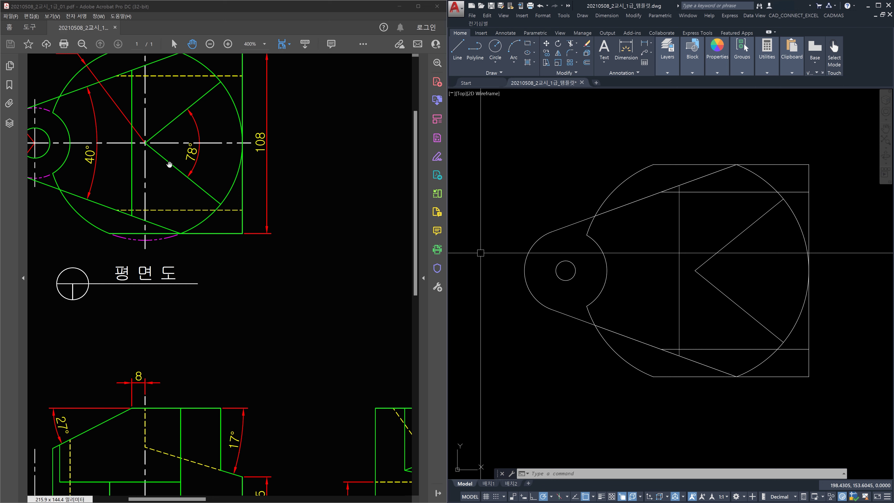
pyautogui.keyDown('ctrl'); pyautogui.scroll(-1, 192, 193); pyautogui.keyUp('ctrl')
# - In AutoCAD, measure the height of the model's straight right edge with a linear dimension, without placing it
pyautogui.click(684, 418)
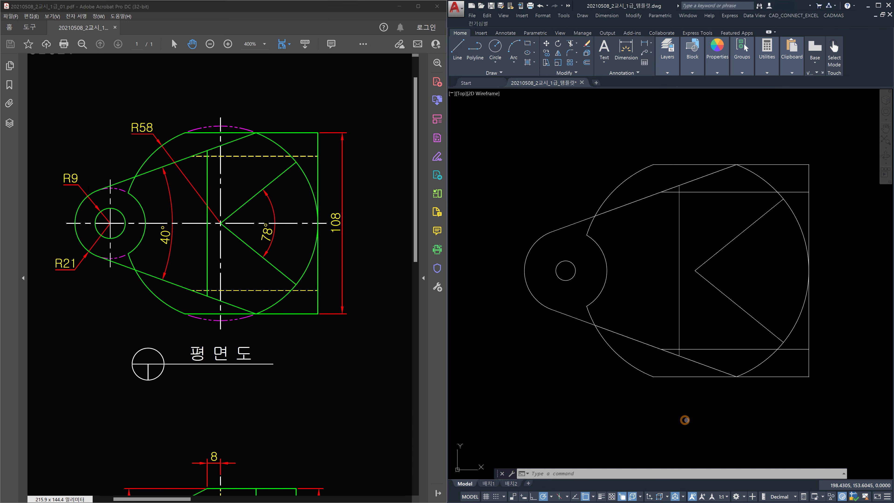
pyautogui.write('dli')
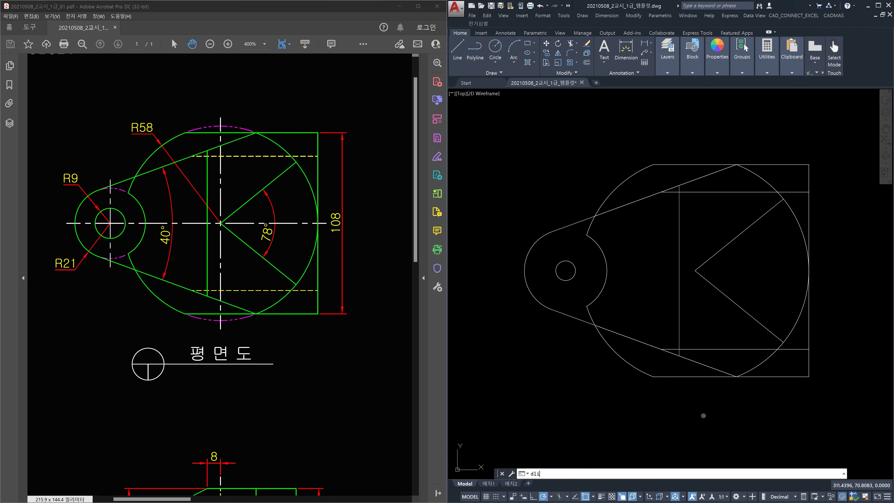
pyautogui.press('Return')
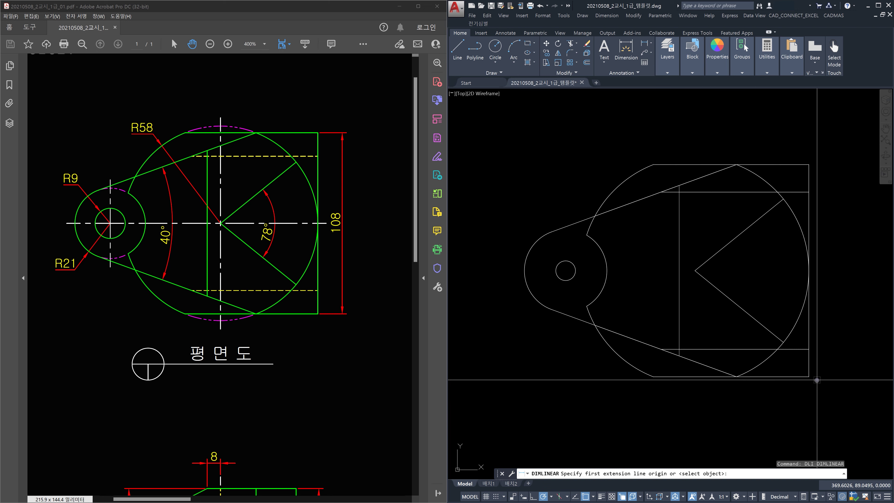
pyautogui.click(809, 376)
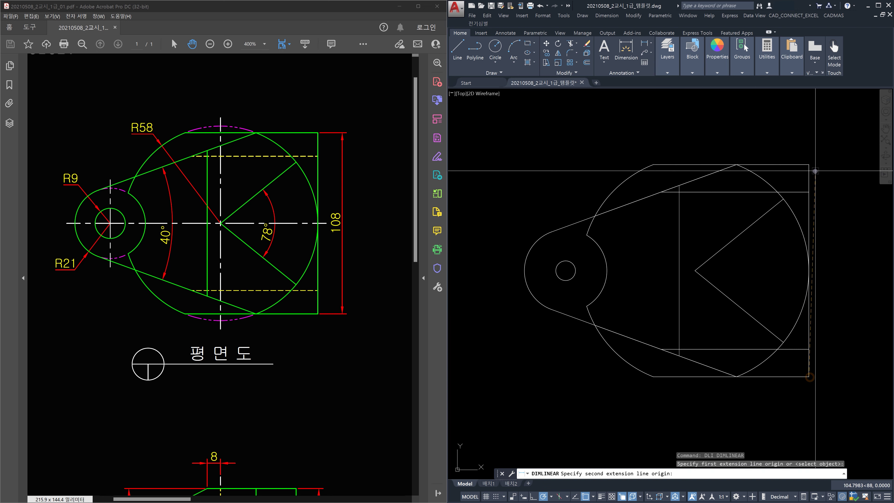
pyautogui.click(810, 164)
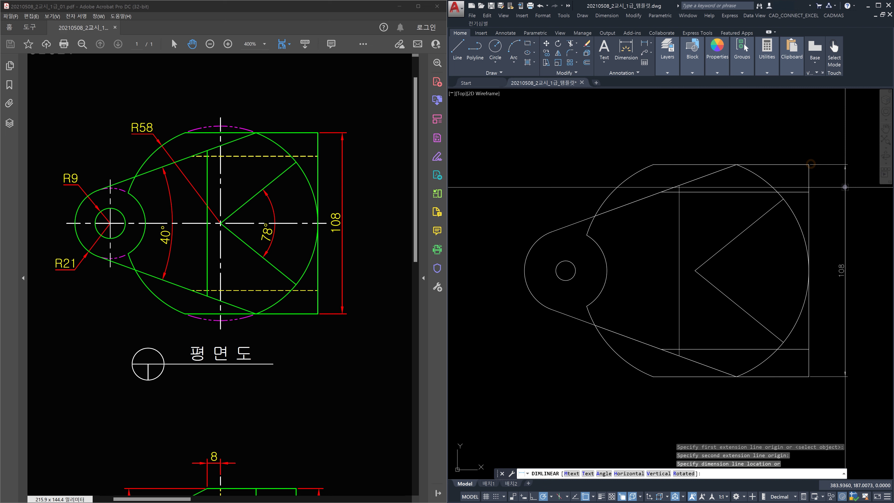
pyautogui.press('Escape')
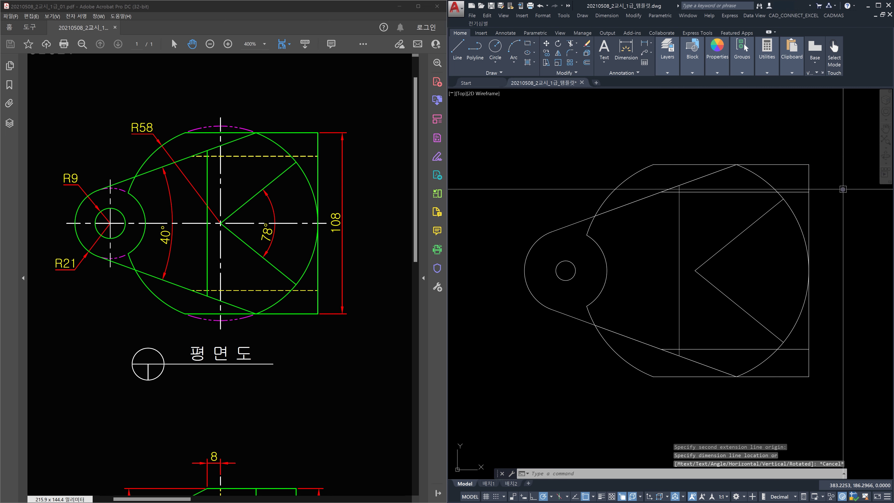
# - Measure the angle between the two lines of the V-shaped cut with an angular dimension, without placing it
pyautogui.write('dan')
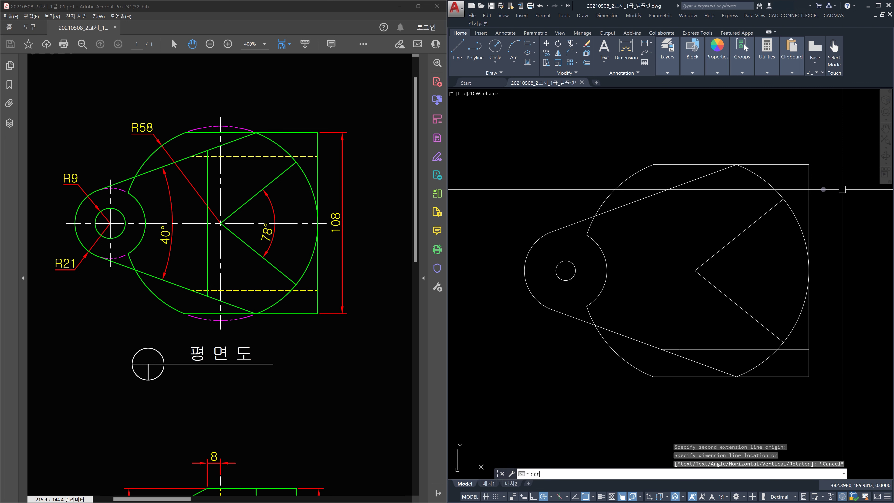
pyautogui.press('Return')
pyautogui.click(756, 225)
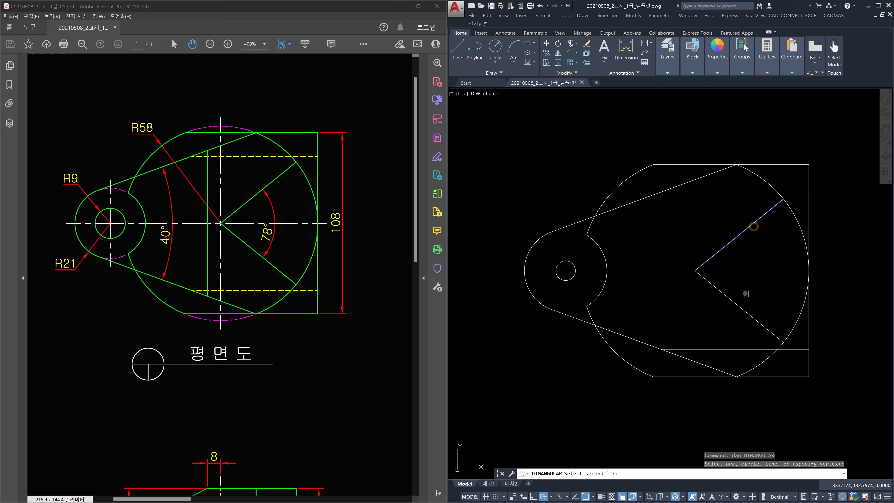
pyautogui.click(740, 307)
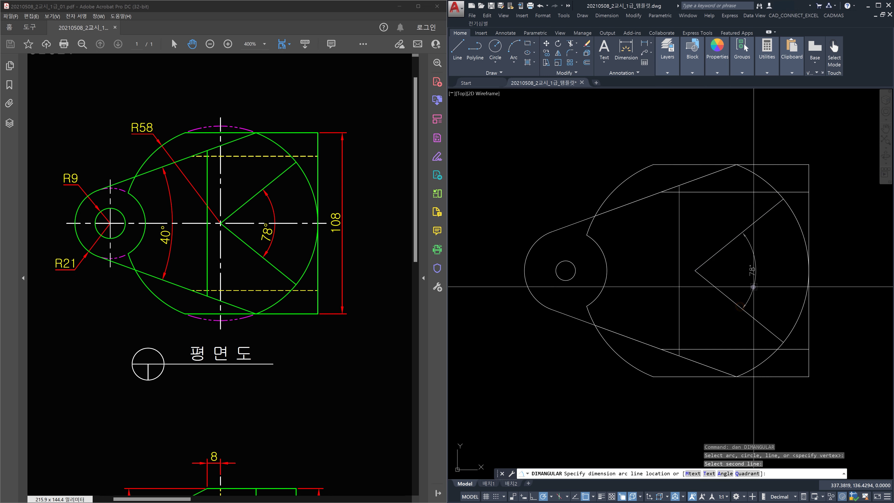
pyautogui.press('Escape')
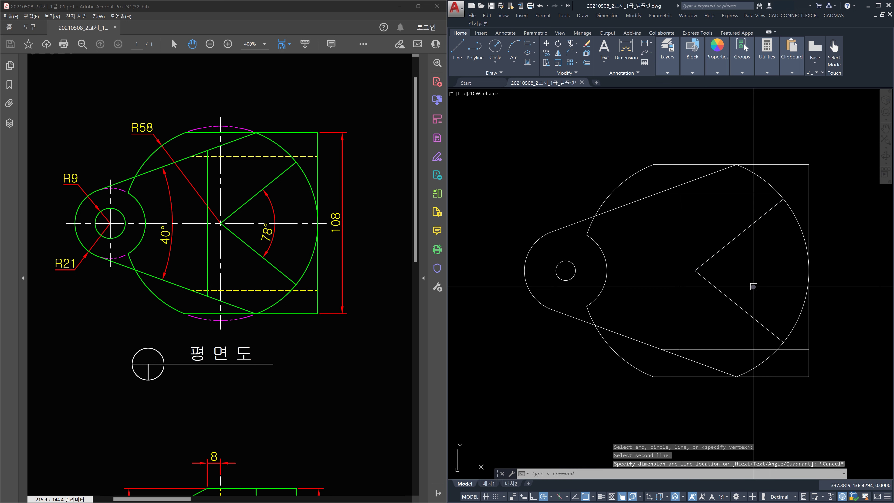
# - Measure the radius of the large body's upper-left arc with a radius dimension, without placing it
pyautogui.write('dra')
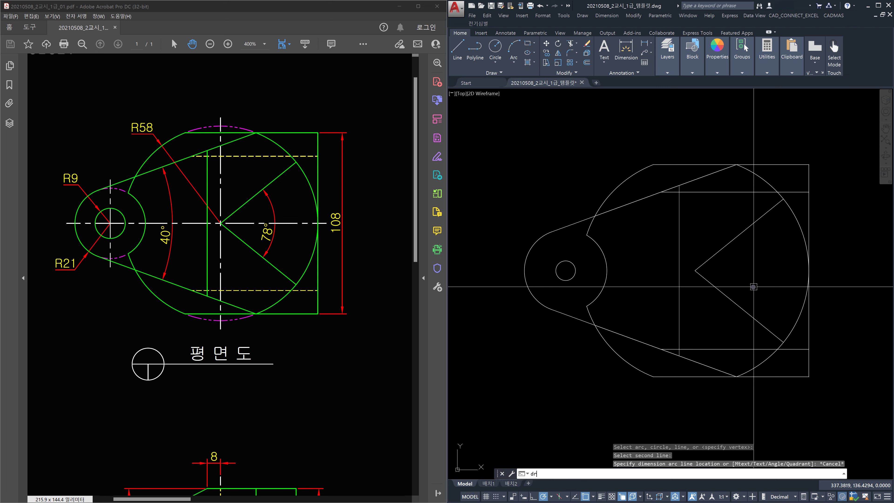
pyautogui.press('Return')
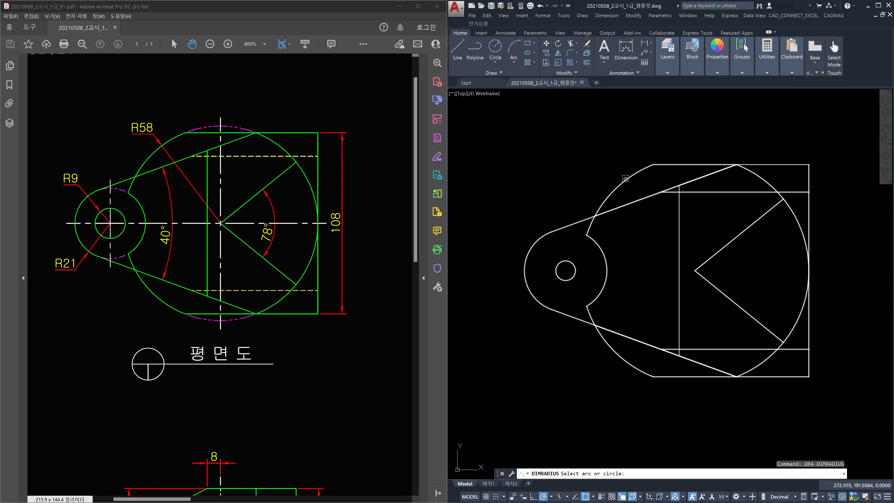
pyautogui.click(626, 179)
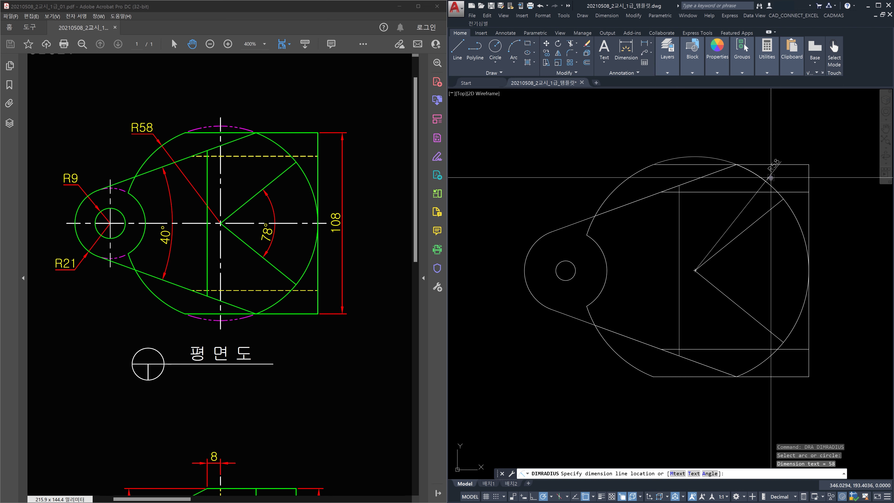
pyautogui.scroll(5, 765, 178)
pyautogui.scroll(4, 765, 178)
pyautogui.scroll(-5, 764, 178)
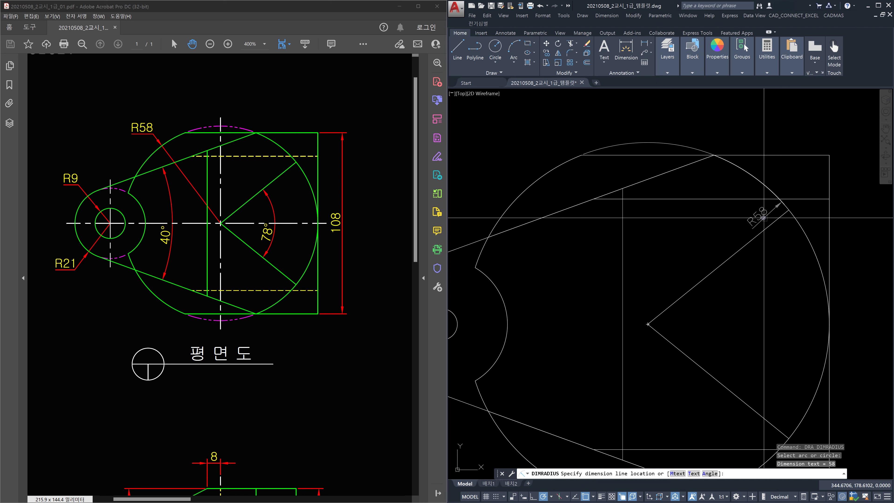
pyautogui.scroll(2, 641, 220)
pyautogui.scroll(-2, 642, 219)
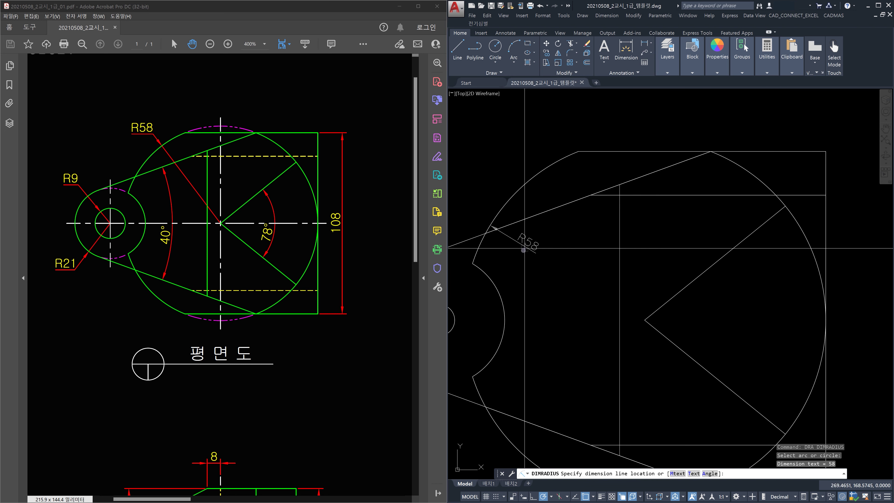
pyautogui.scroll(-4, 515, 246)
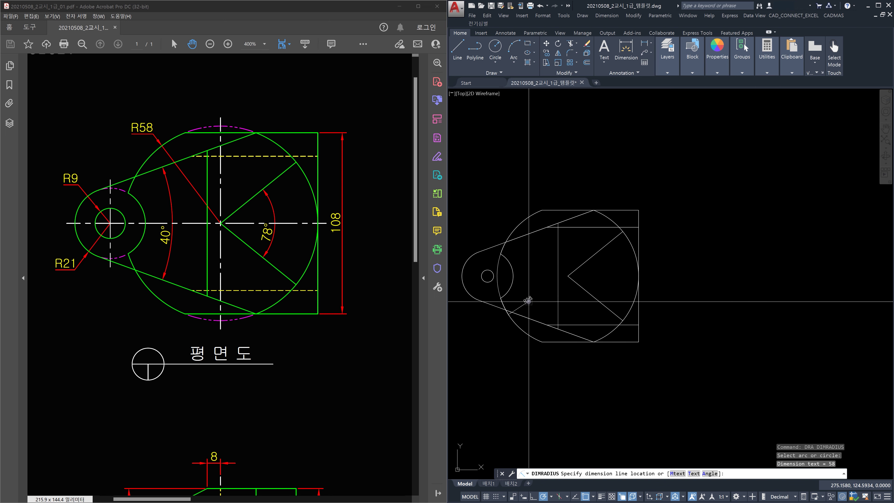
pyautogui.scroll(4, 515, 320)
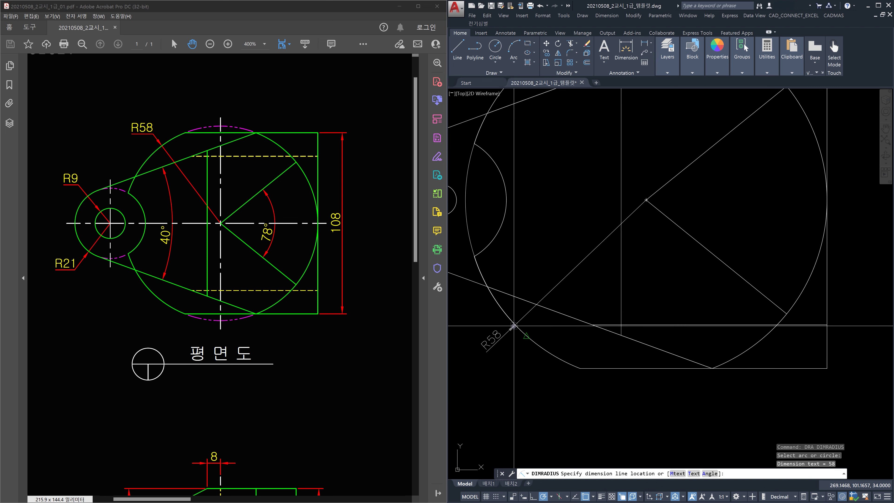
pyautogui.scroll(-4, 535, 282)
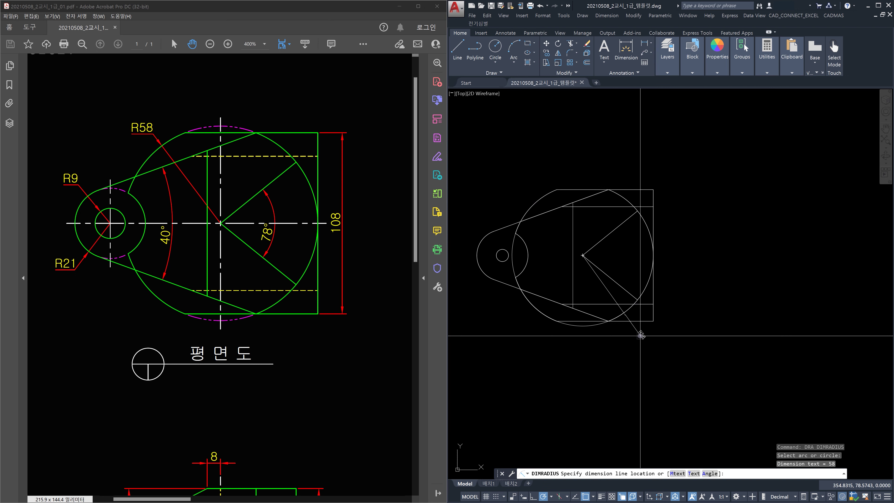
pyautogui.scroll(2, 522, 189)
pyautogui.moveTo(522, 191); pyautogui.dragTo(560, 175, button='middle')
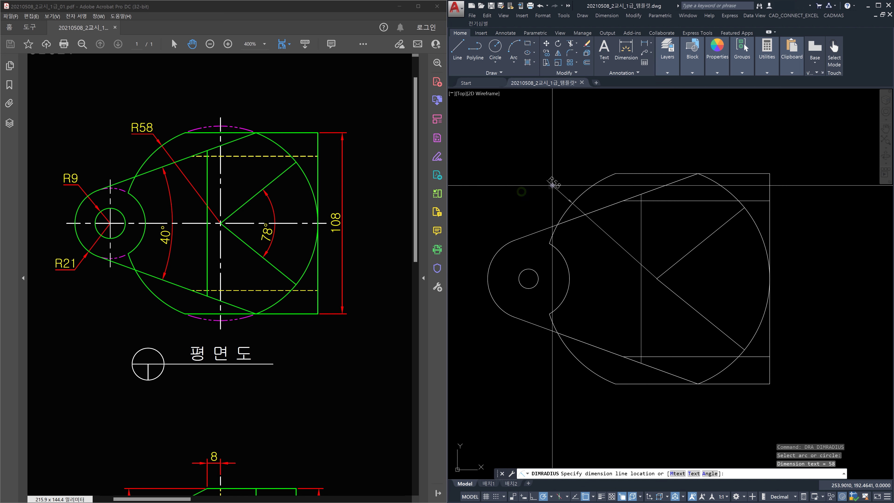
pyautogui.press('Escape')
# - Check the radii of the large body's upper-right and lower-left arcs with radius dimensions, without placing them
pyautogui.press('Return')
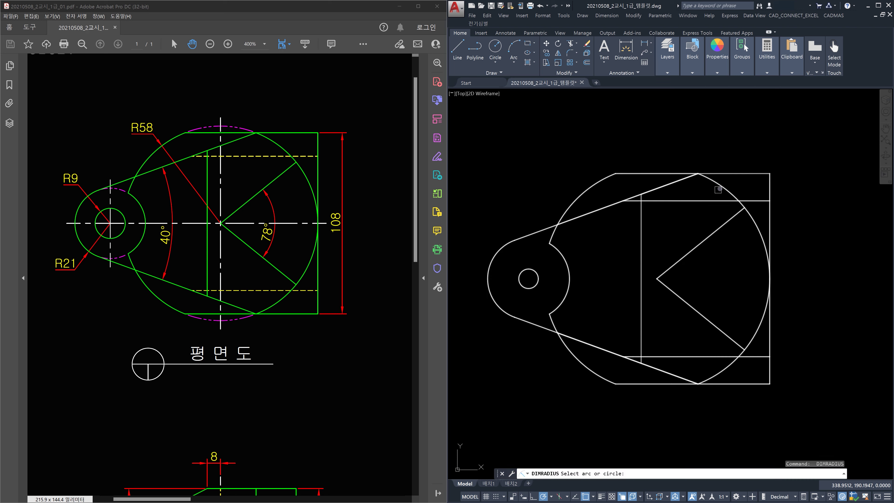
pyautogui.click(723, 184)
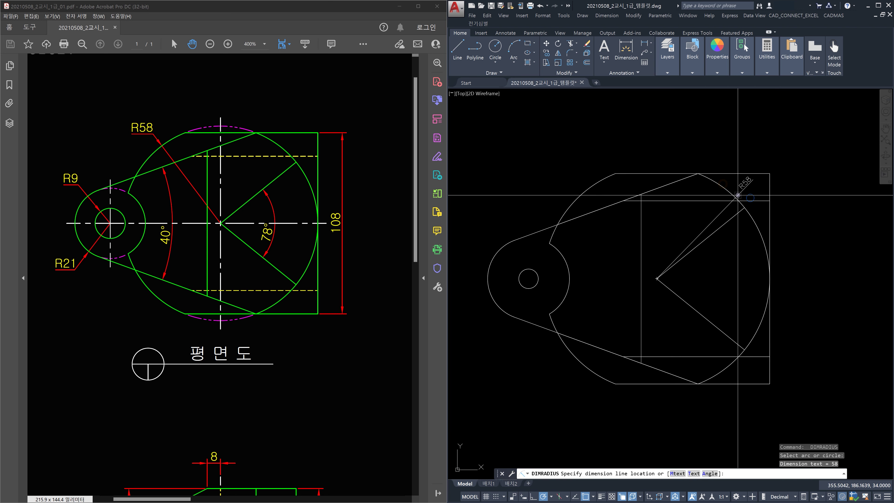
pyautogui.press('Escape')
pyautogui.press('Return')
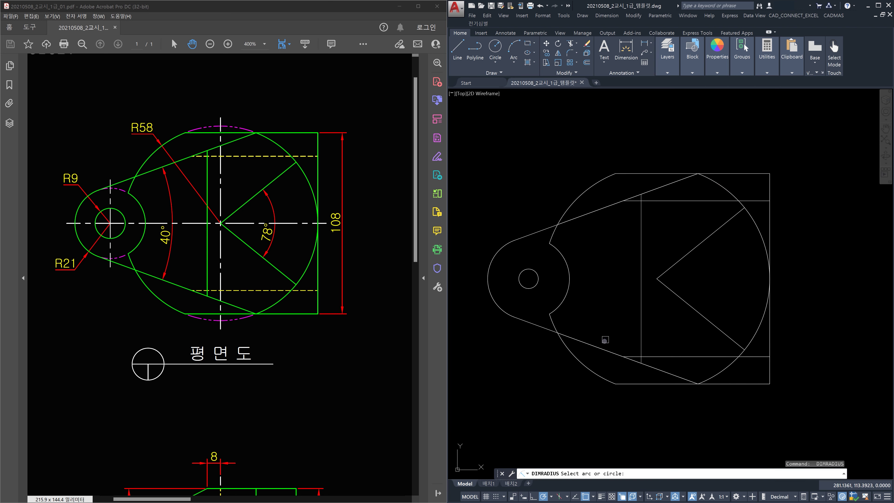
pyautogui.click(590, 363)
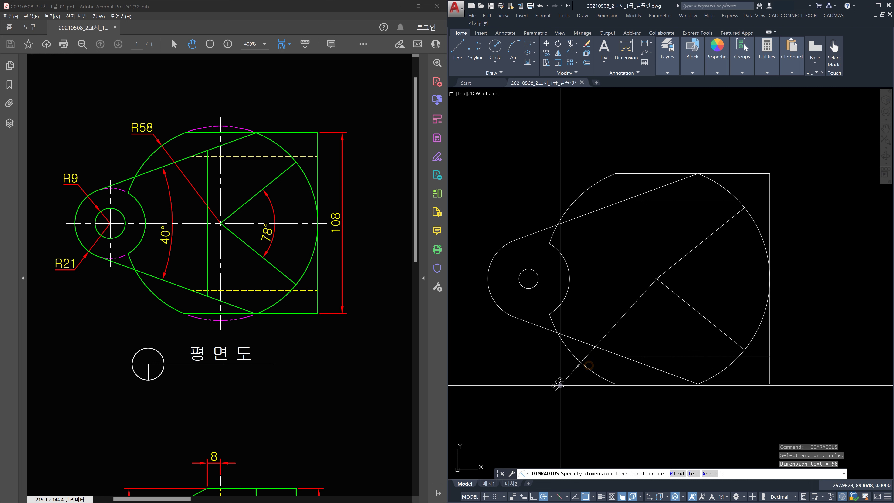
pyautogui.press('Escape')
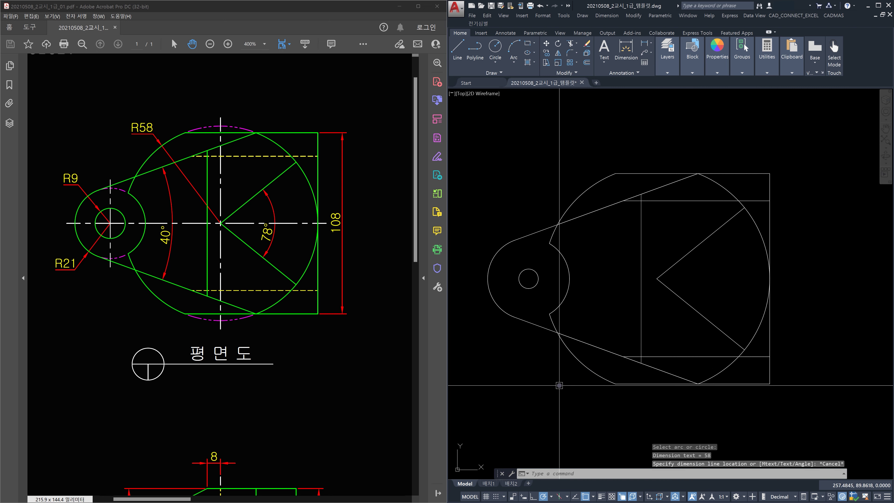
pyautogui.moveTo(561, 315); pyautogui.dragTo(601, 297, button='middle')
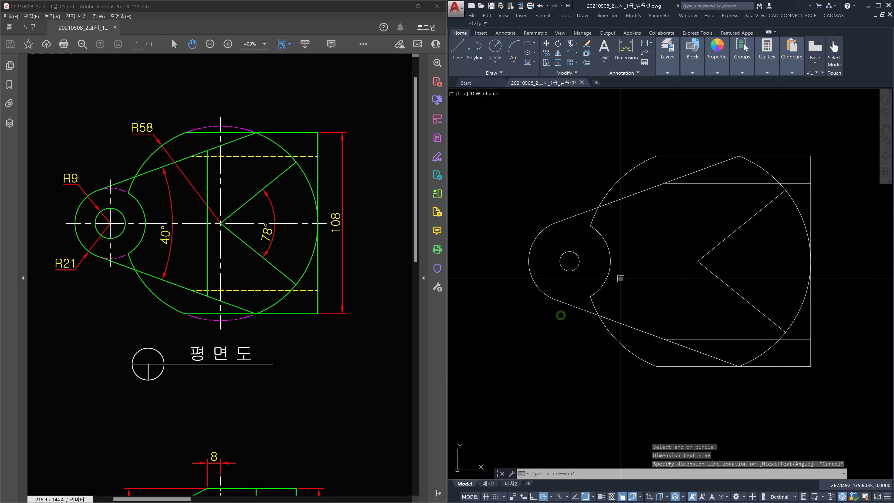
# - Measure the angle between the two slanted sides of the arm with an angular dimension, without placing it
pyautogui.write('dan')
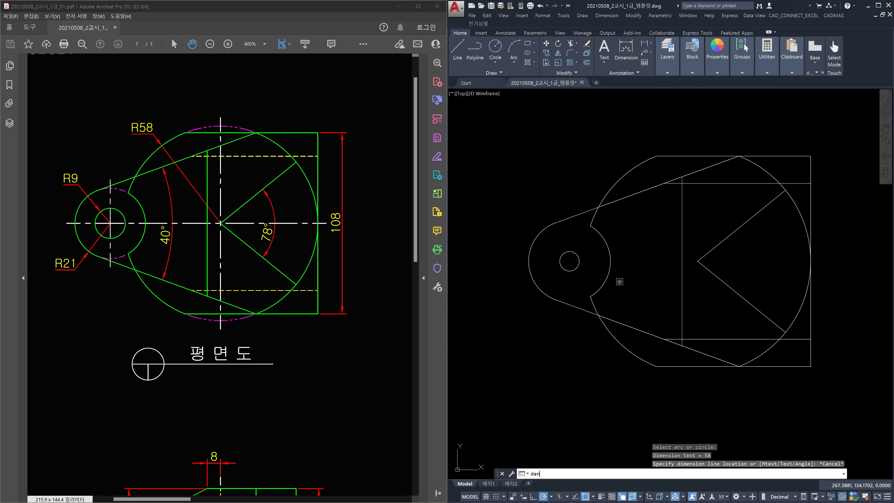
pyautogui.press('Return')
pyautogui.click(620, 197)
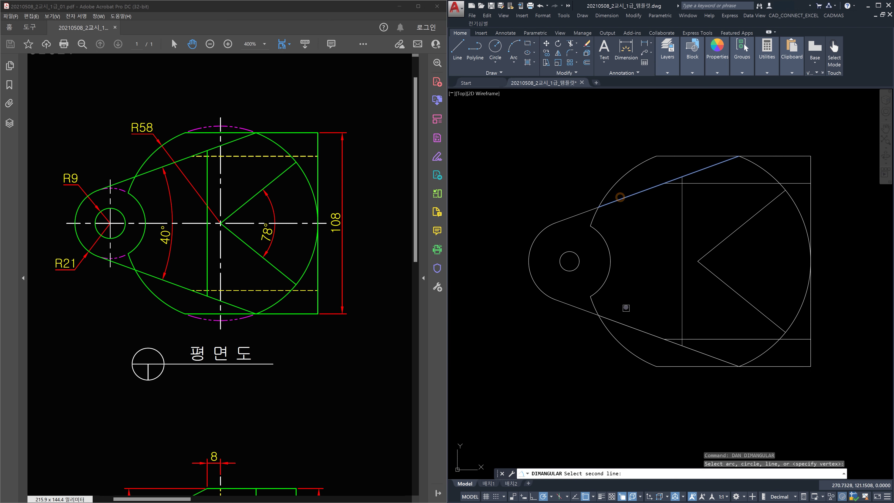
pyautogui.click(624, 323)
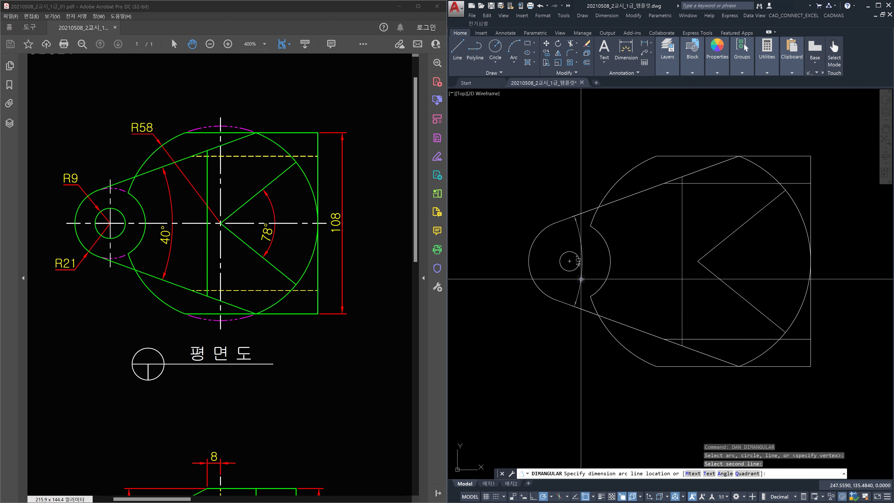
pyautogui.press('Escape')
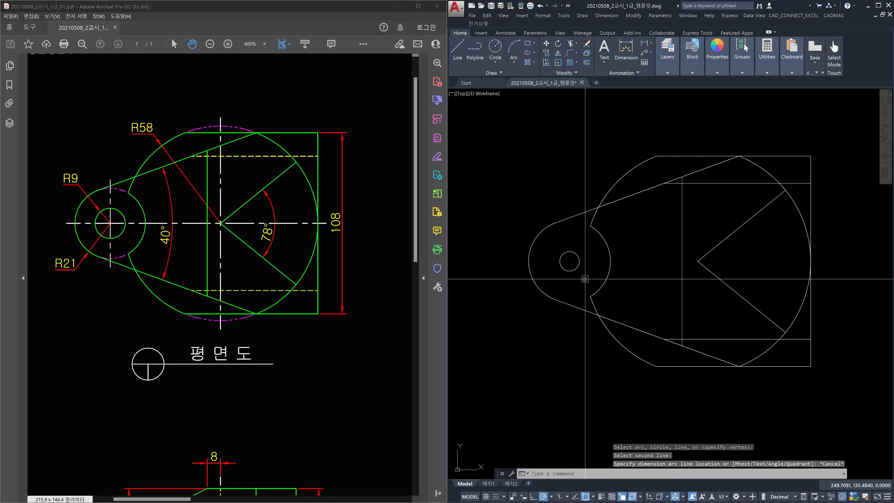
# - Measure the radius of the arm's rounded end with a radius dimension, without placing it
pyautogui.scroll(3, 562, 266)
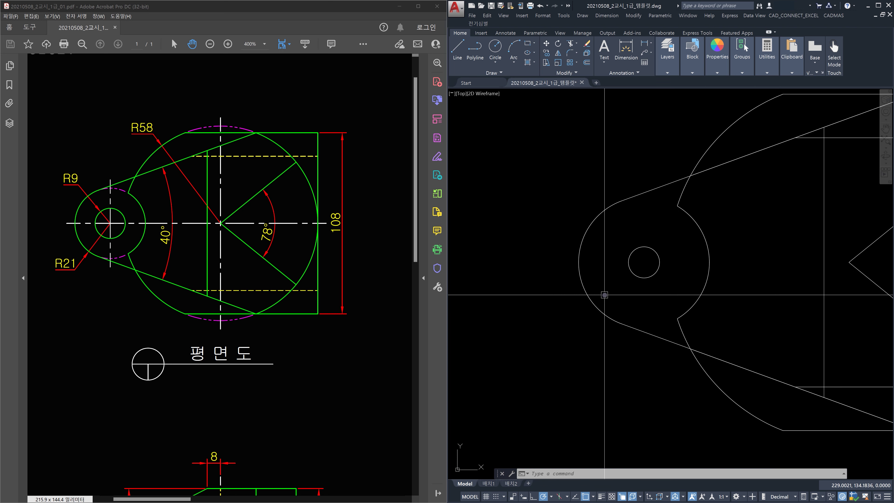
pyautogui.write('dr')
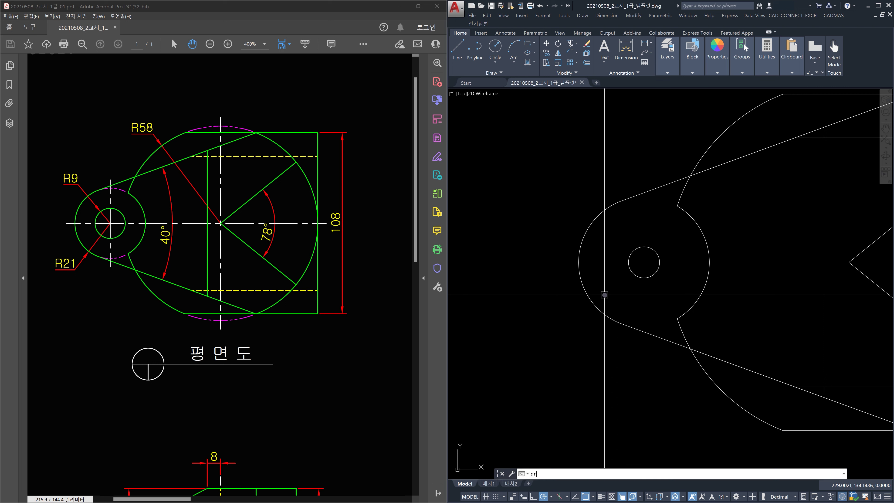
pyautogui.write('a')
pyautogui.press('Return')
pyautogui.click(593, 308)
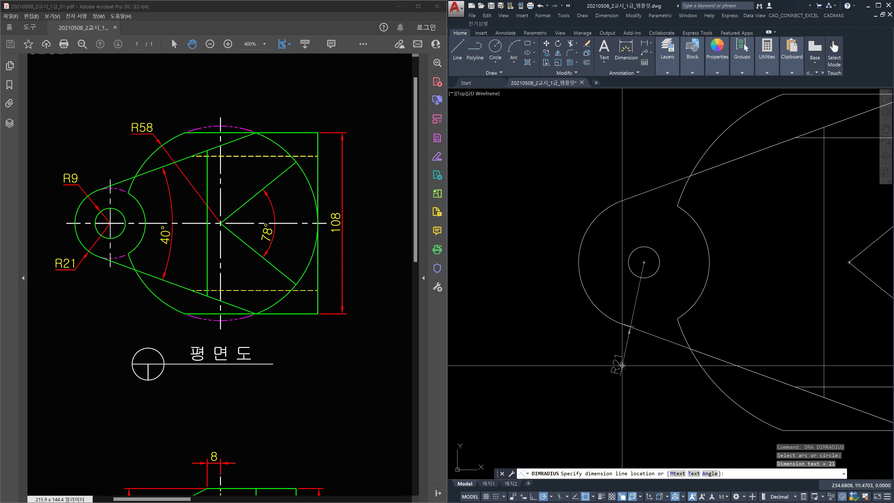
pyautogui.press('Escape')
# - Place a radius dimension on the small hole in the arm's rounded end, with its text outside the arc
pyautogui.press('Return')
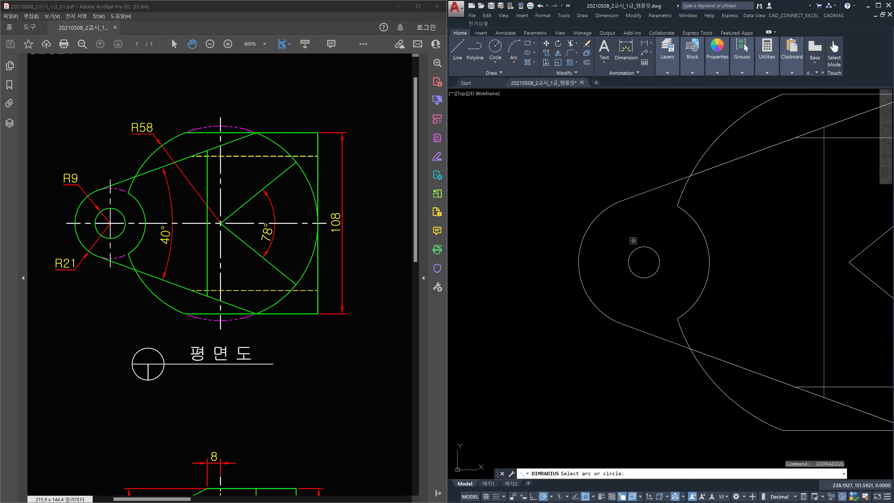
pyautogui.click(636, 248)
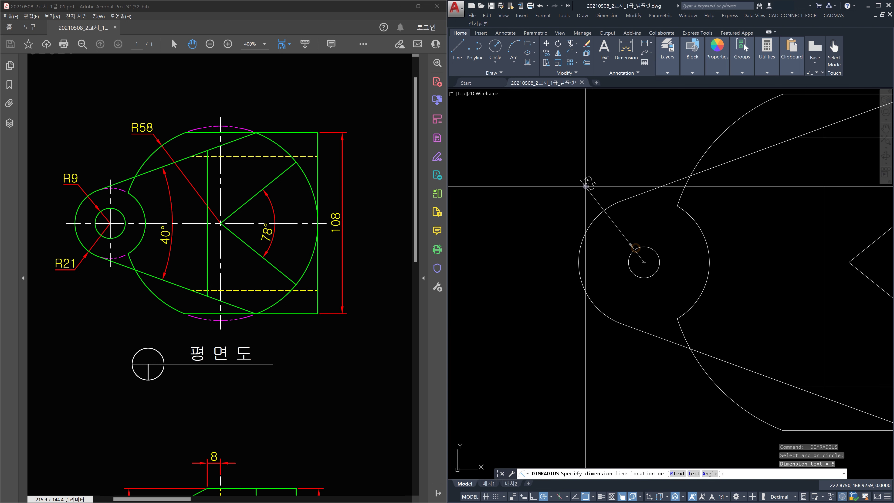
pyautogui.click(584, 186)
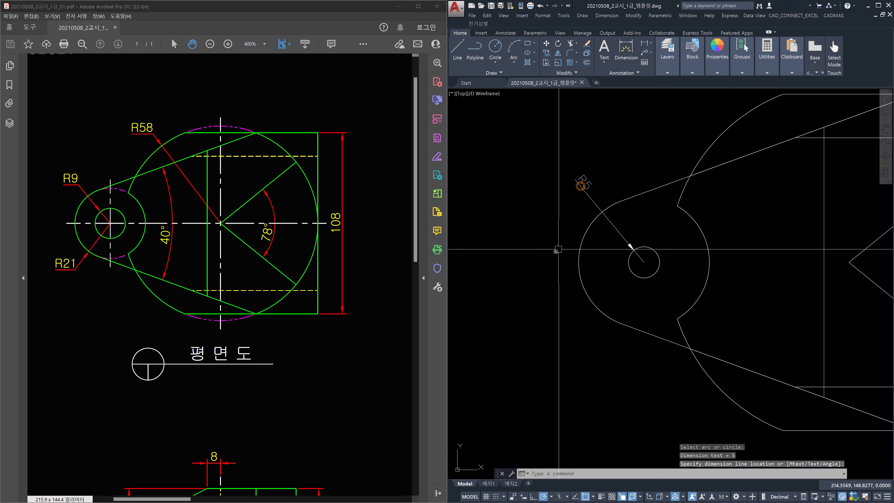
pyautogui.press('Escape')
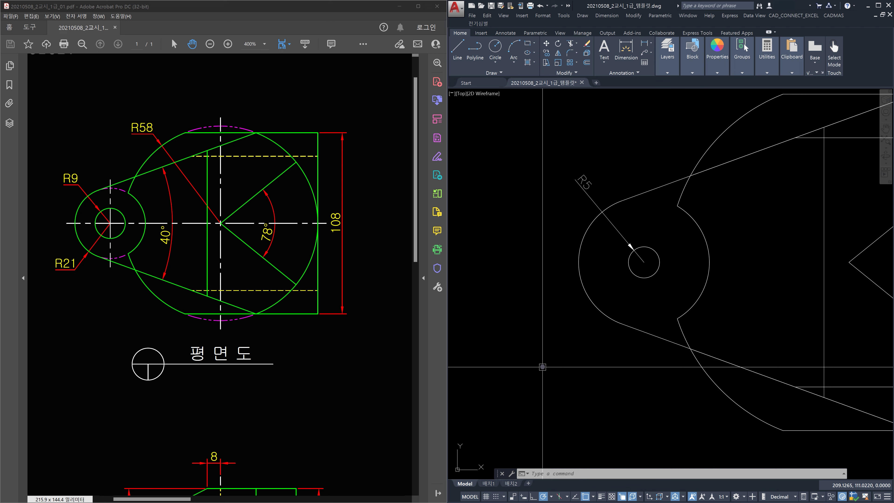
# - Draw a trial circle of radius 9 centred on the small hole and delete it again
pyautogui.write('c')
pyautogui.press('Return')
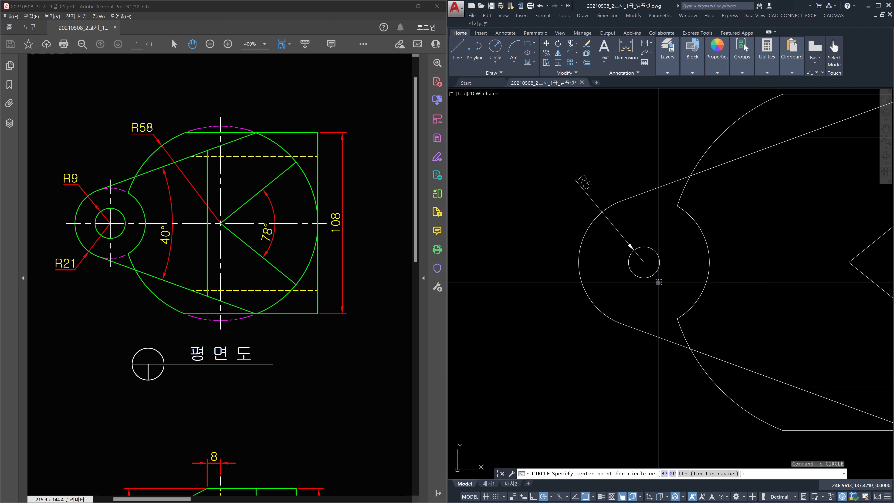
pyautogui.click(644, 262)
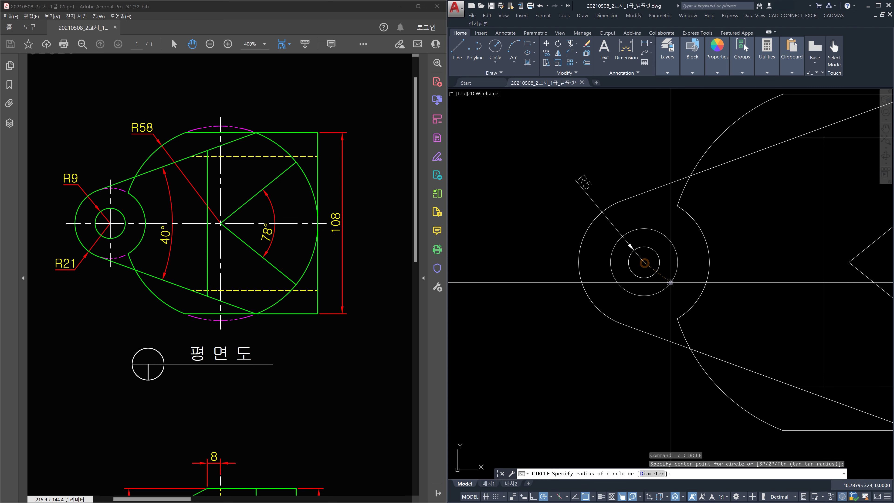
pyautogui.write('9')
pyautogui.press('Return')
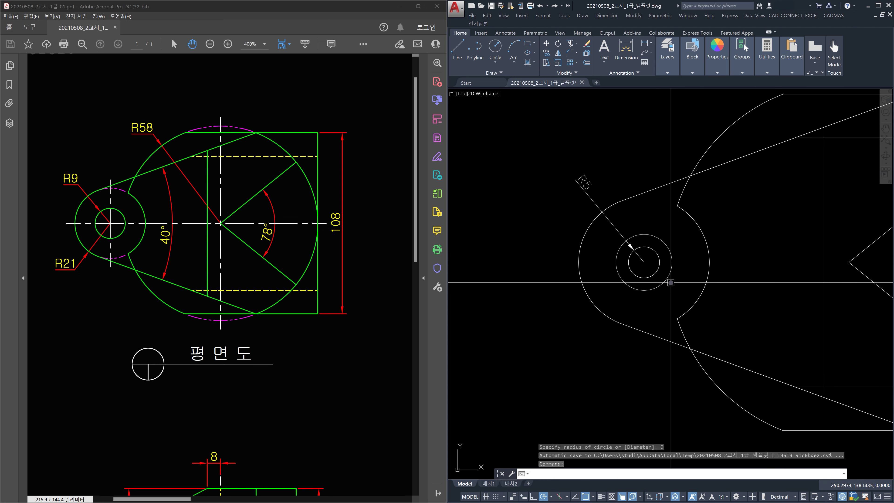
pyautogui.press('Escape')
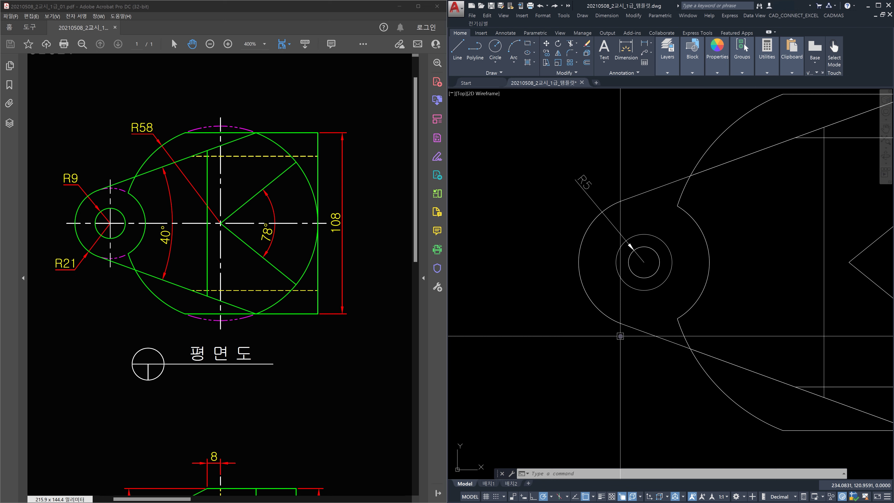
pyautogui.click(644, 291)
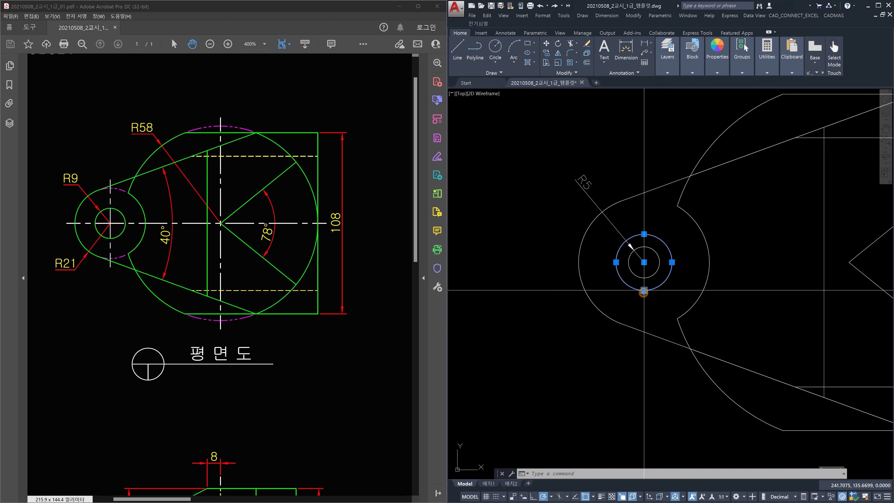
pyautogui.press('Delete')
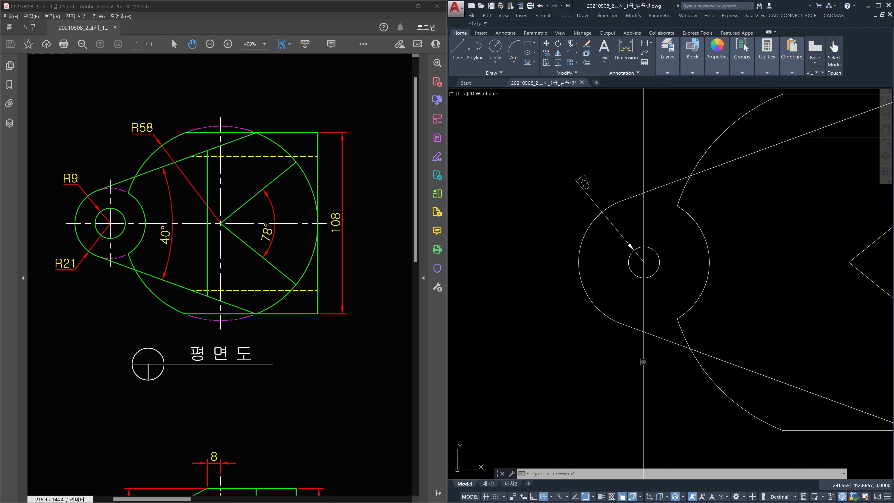
# - Offset the small hole's cylindrical face by -4 with SOLIDEDIT
pyautogui.keyDown('shift'); pyautogui.moveTo(680, 351); pyautogui.dragTo(624, 351, button='middle'); pyautogui.keyUp('shift')
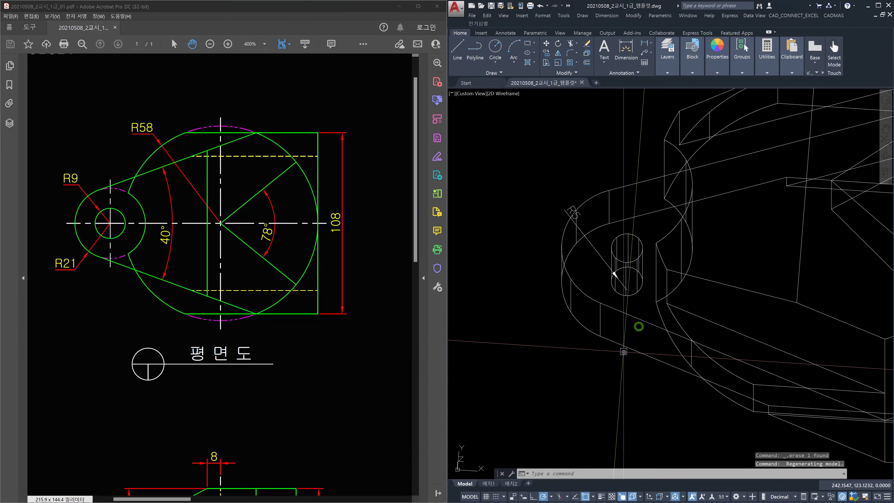
pyautogui.write('solidedit')
pyautogui.press('Return')
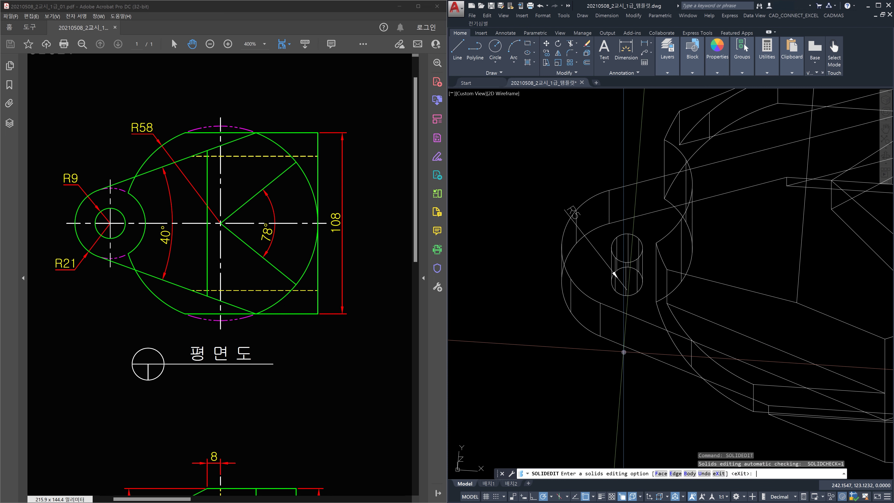
pyautogui.write('f')
pyautogui.press('Return')
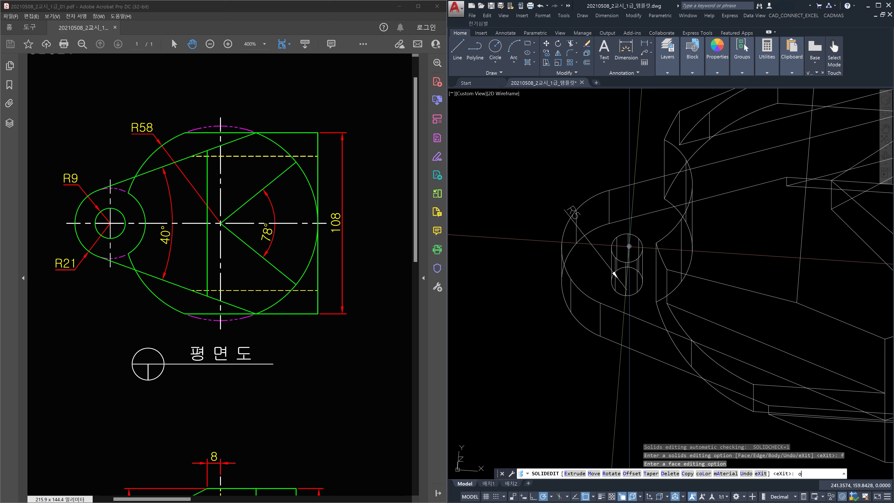
pyautogui.press('Return')
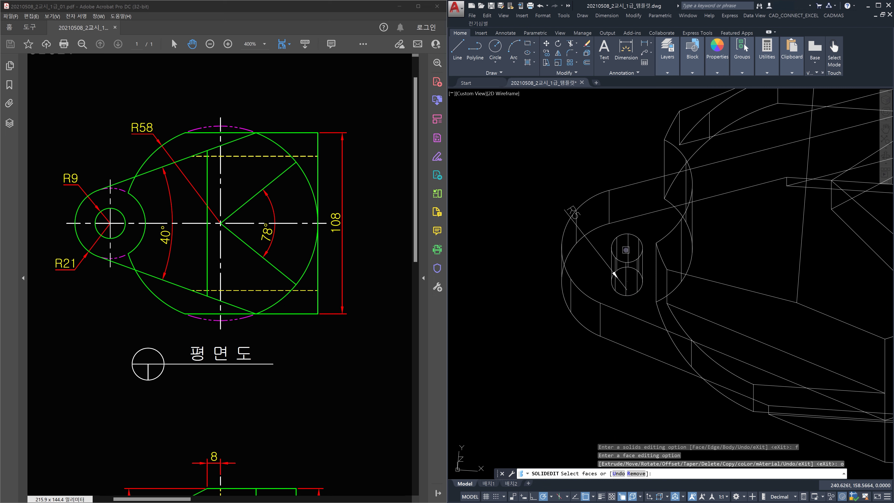
pyautogui.click(629, 248)
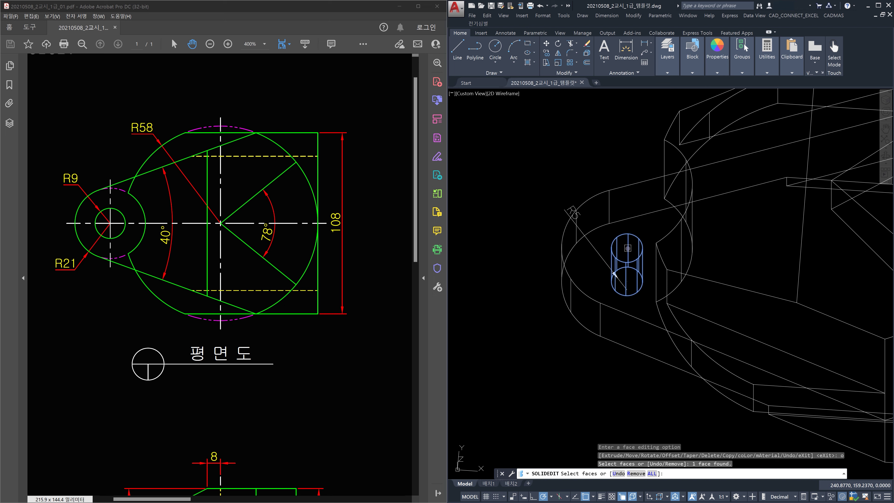
pyautogui.press('Return')
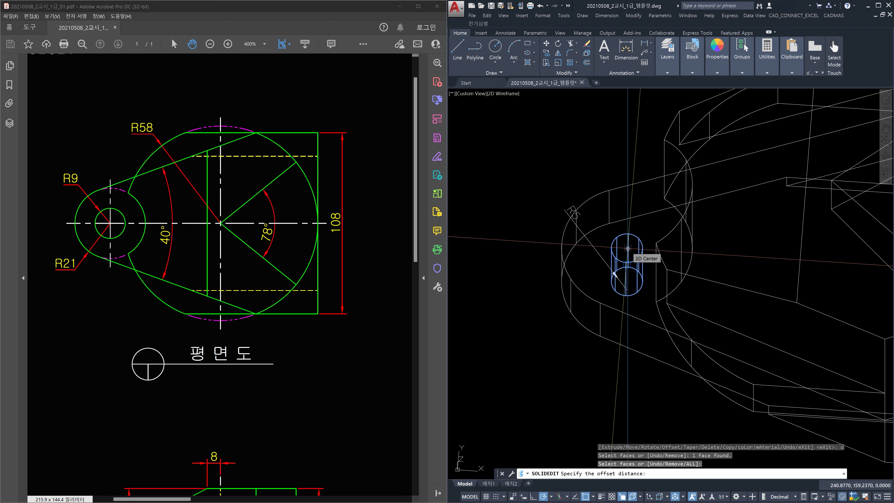
pyautogui.write('-4')
pyautogui.press('Return')
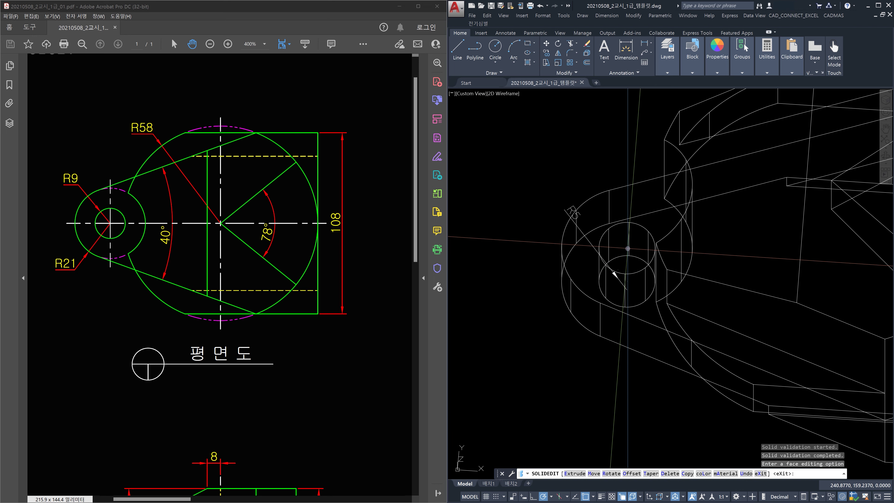
pyautogui.press('Escape')
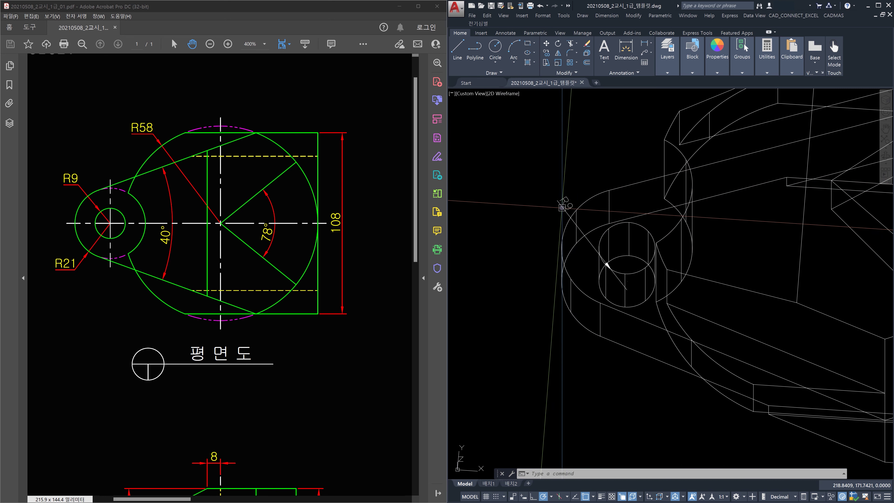
# - Delete the hole's radius dimension and return the model to the top view with the ViewCube displayed
pyautogui.click(562, 207)
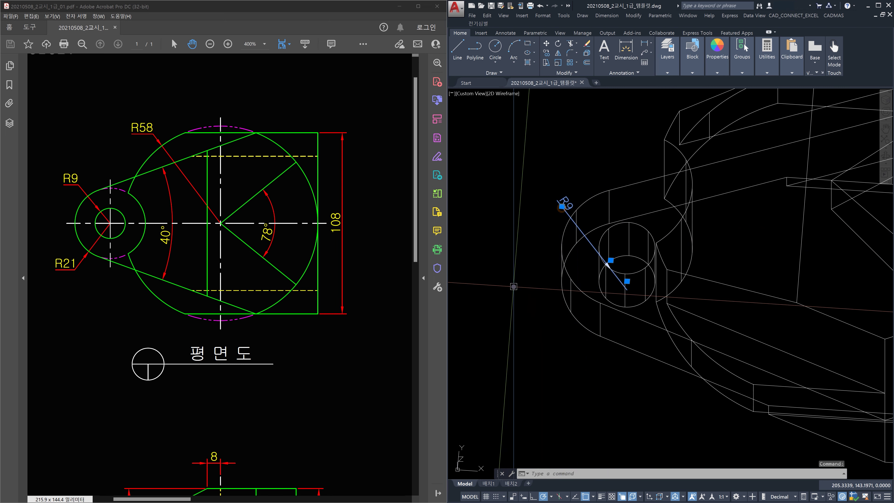
pyautogui.press('Delete')
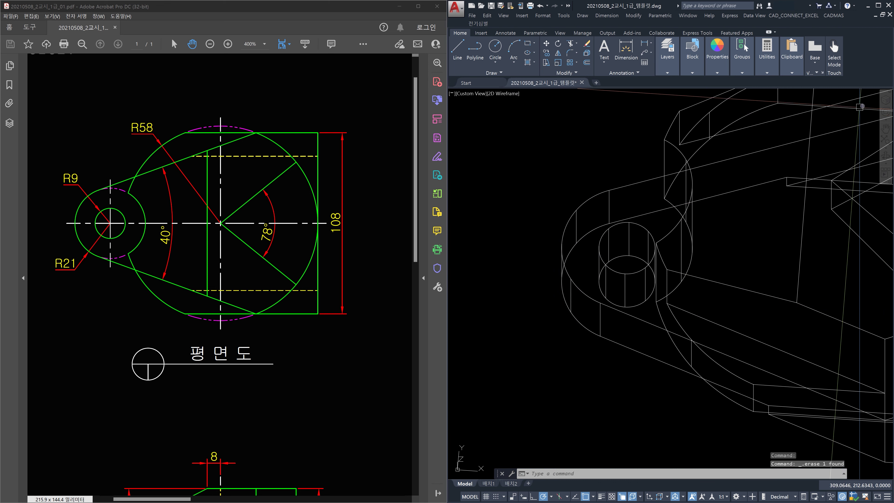
pyautogui.click(884, 103)
pyautogui.click(861, 121)
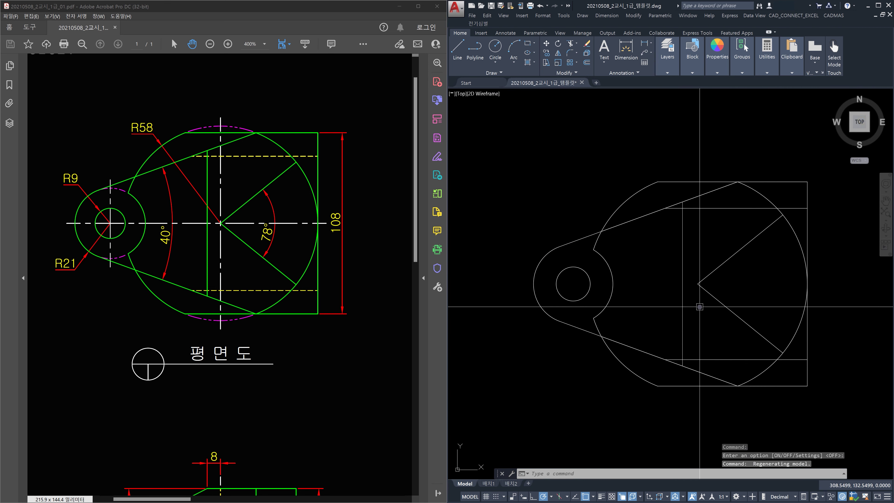
# - In Acrobat, show the problem drawing's front view (정면도), and in AutoCAD switch the model to the front view
pyautogui.moveTo(277, 408); pyautogui.dragTo(267, 226)
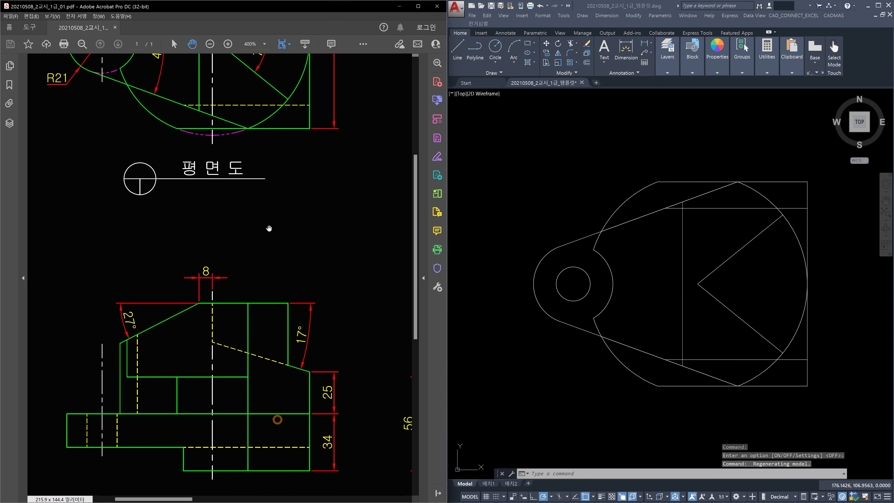
pyautogui.moveTo(263, 383); pyautogui.dragTo(265, 324)
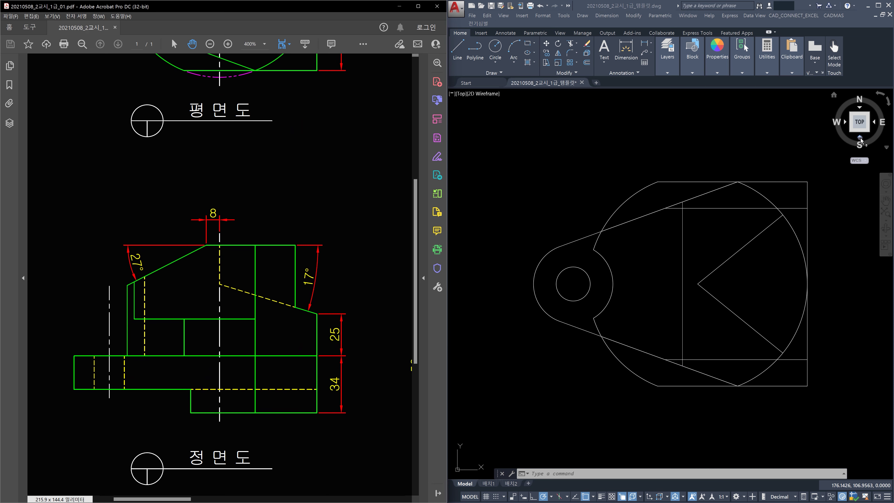
pyautogui.click(861, 139)
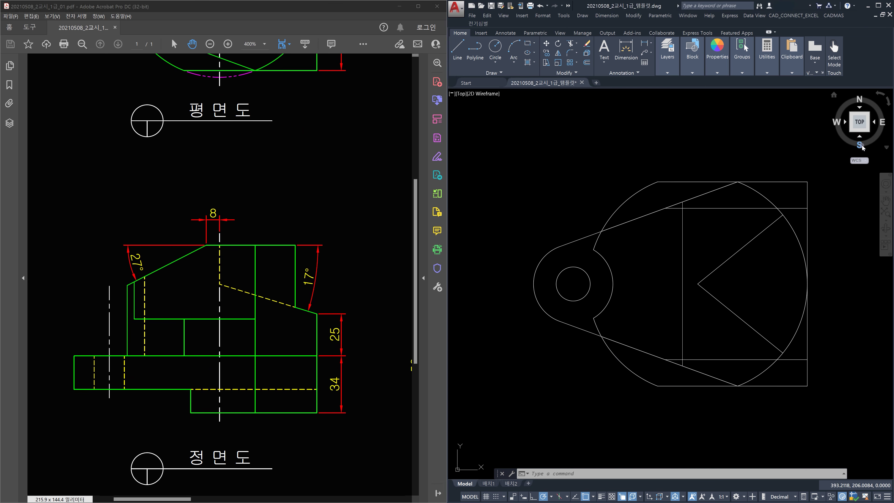
pyautogui.click(861, 140)
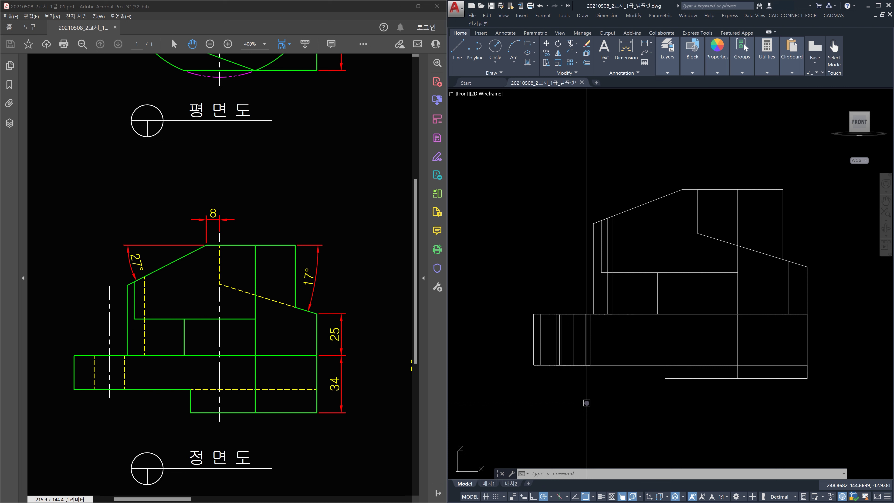
# - Align the UCS with the current front view using the View option
pyautogui.write('ucs')
pyautogui.press('Return')
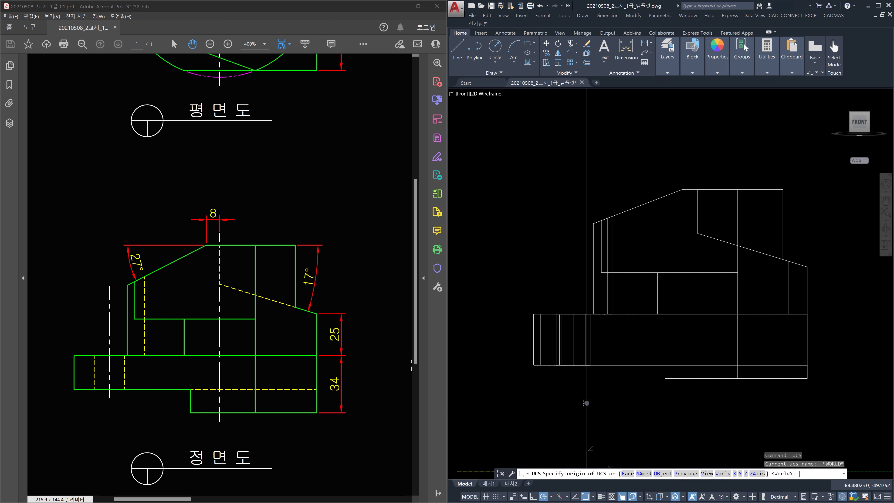
pyautogui.write('v')
pyautogui.press('Return')
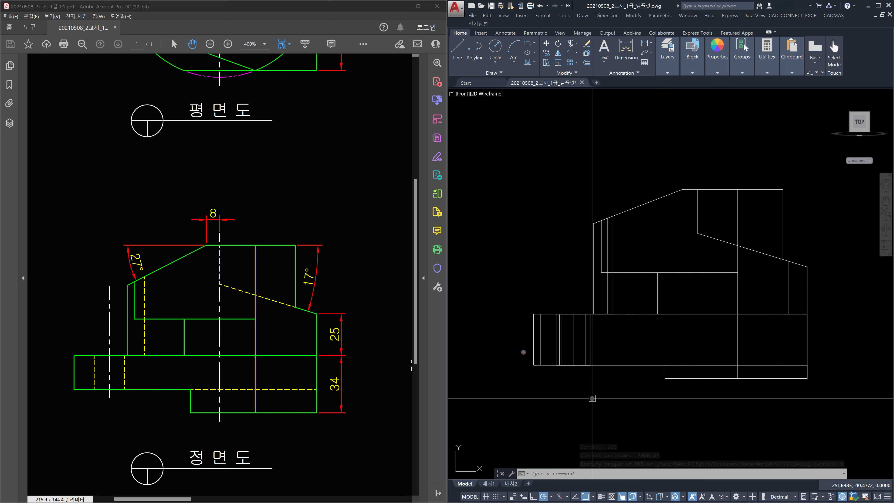
pyautogui.moveTo(524, 351); pyautogui.dragTo(676, 389)
pyautogui.click(676, 389)
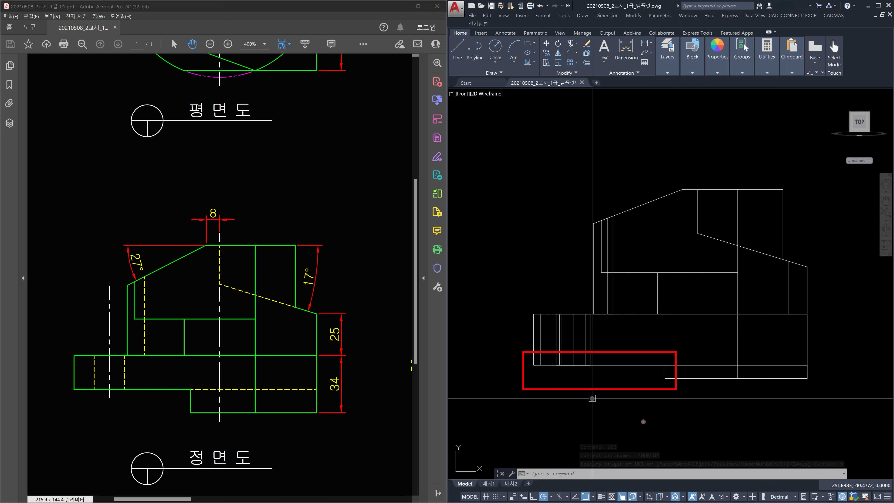
pyautogui.click(662, 381)
pyautogui.moveTo(657, 375)
pyautogui.mouseDown()
pyautogui.moveTo(667, 370)
pyautogui.moveTo(662, 380)
pyautogui.mouseUp()
pyautogui.moveTo(206, 426)
pyautogui.mouseDown()
pyautogui.moveTo(175, 393)
pyautogui.moveTo(205, 400)
pyautogui.moveTo(196, 421)
pyautogui.moveTo(206, 426)
pyautogui.mouseUp()
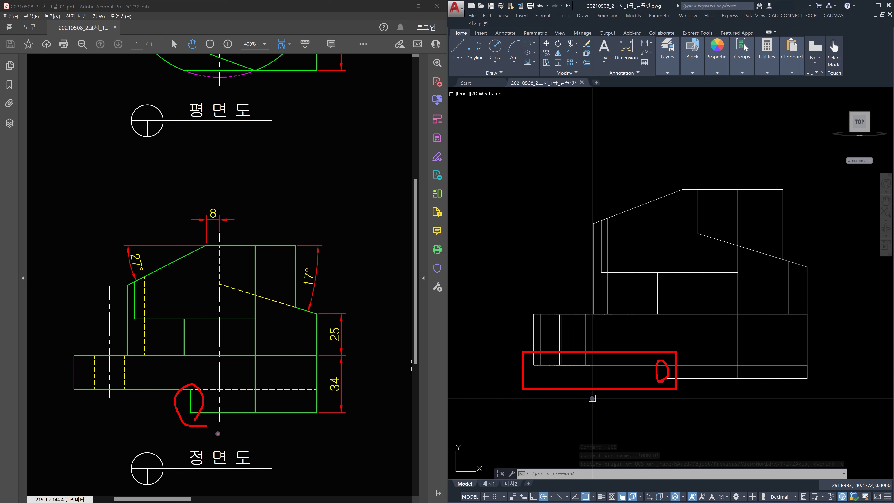
pyautogui.press('Escape')
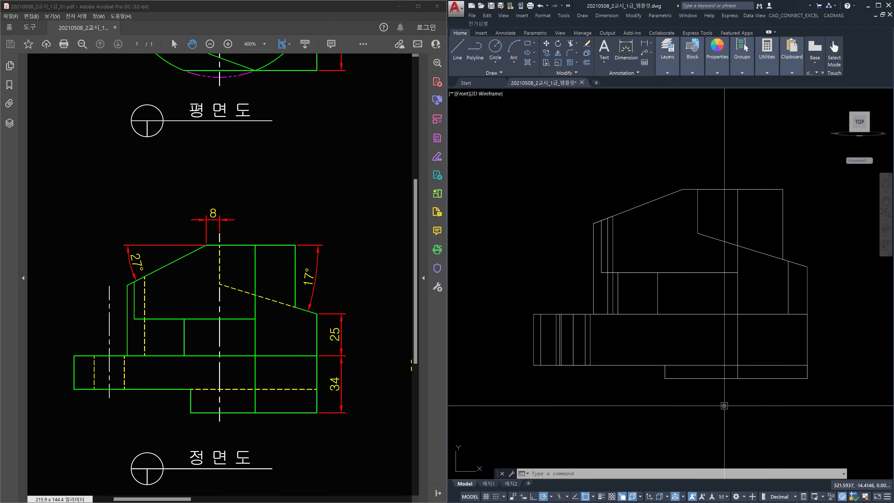
# - Measure the base's height at its right edge with a linear dimension, without placing the dimension
pyautogui.write('dli')
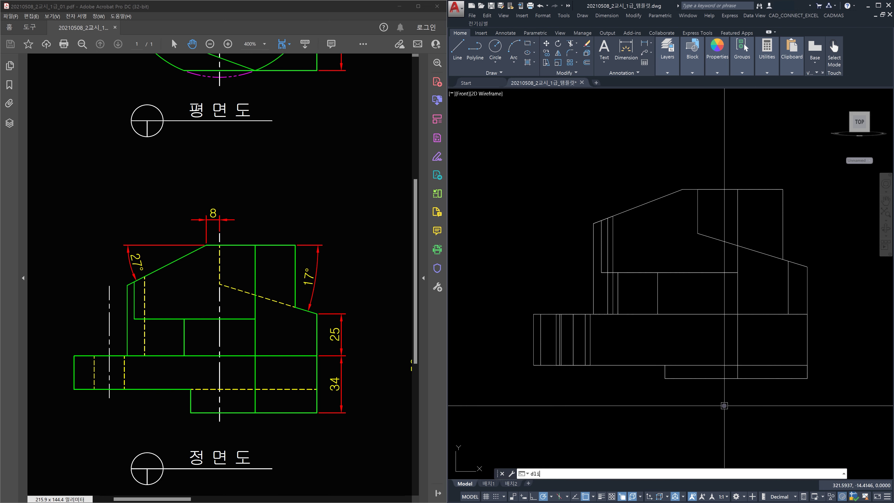
pyautogui.press('Return')
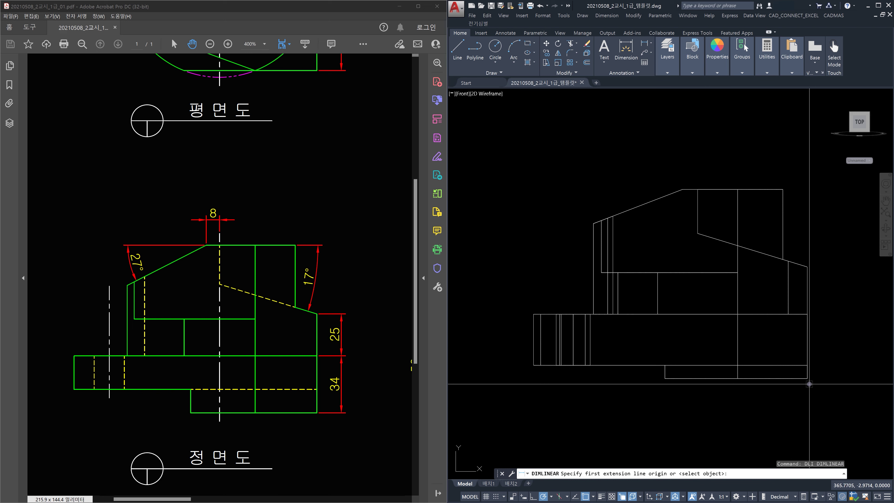
pyautogui.click(808, 379)
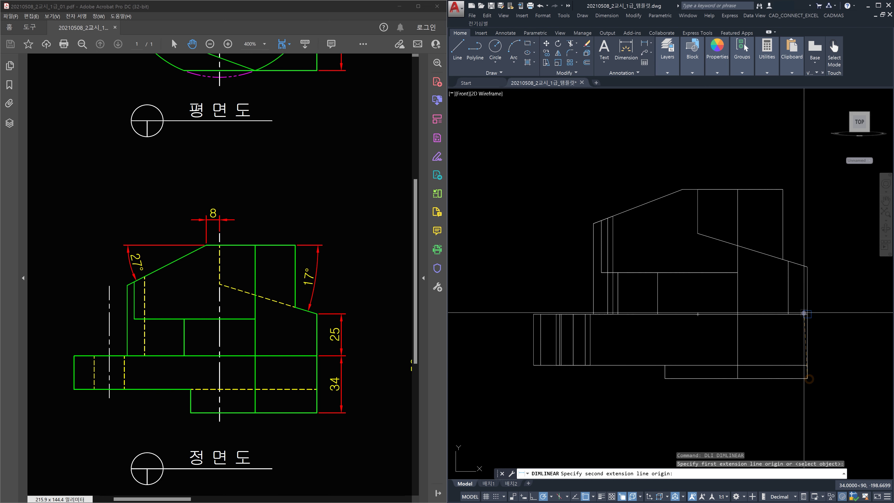
pyautogui.click(807, 314)
pyautogui.press('Escape')
# - Measure the vertical distance from the base's top to the right slope's lower end, without placing the linear dimension
pyautogui.press('space')
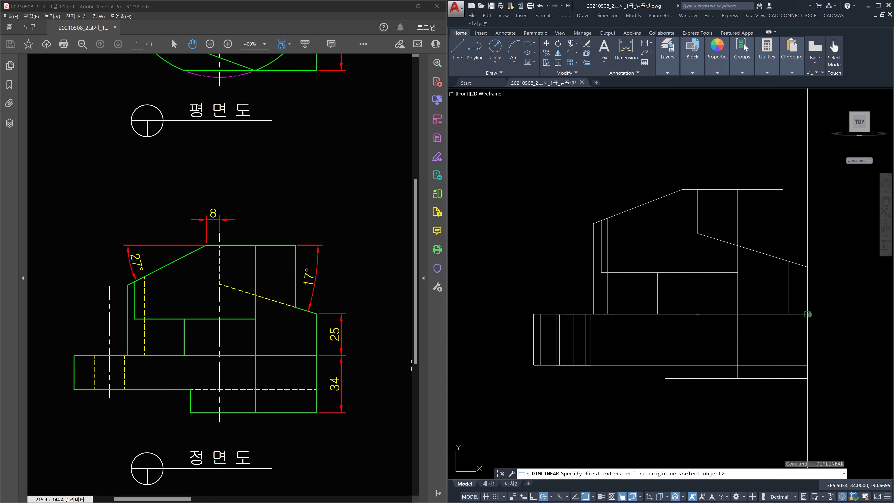
pyautogui.click(808, 314)
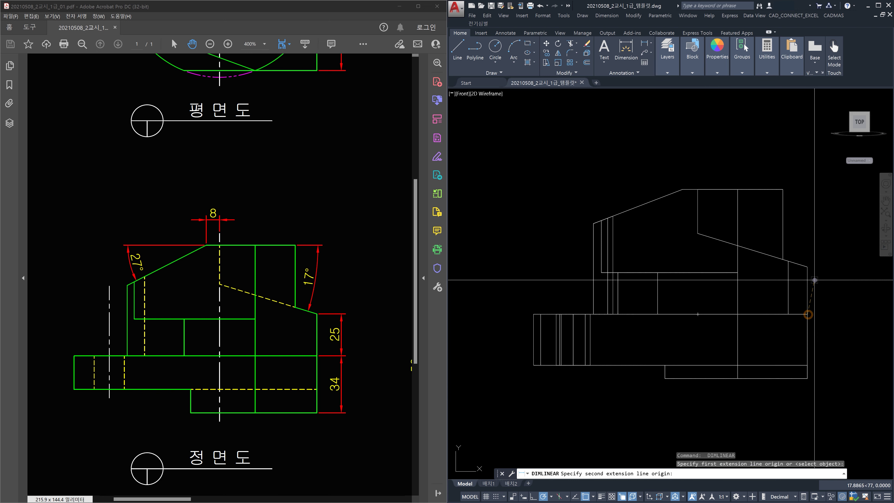
pyautogui.click(807, 267)
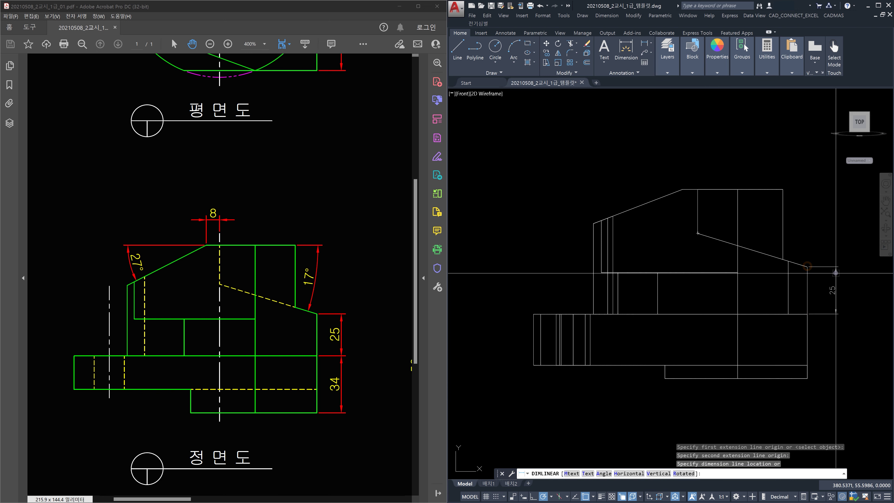
pyautogui.press('Escape')
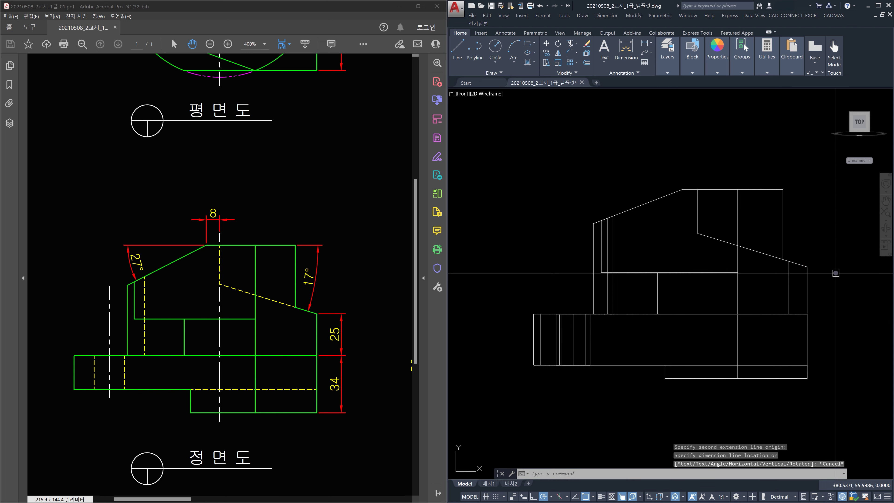
pyautogui.write('dan')
pyautogui.press('Return')
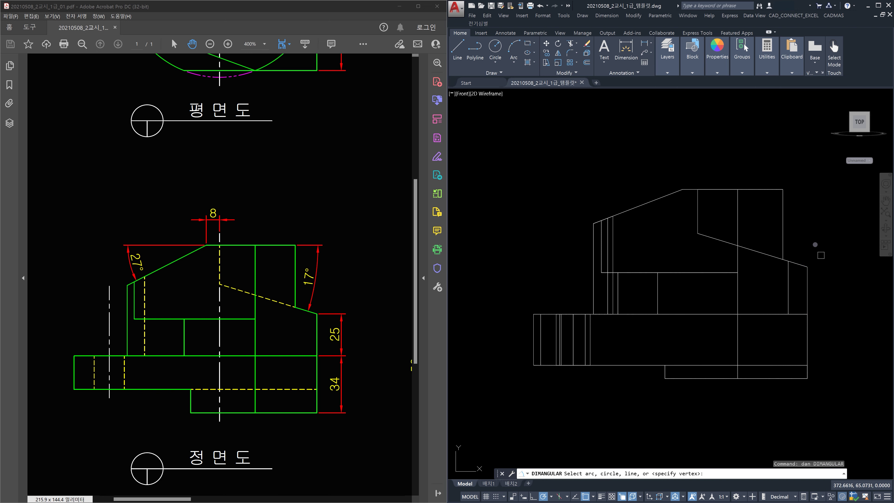
pyautogui.click(772, 191)
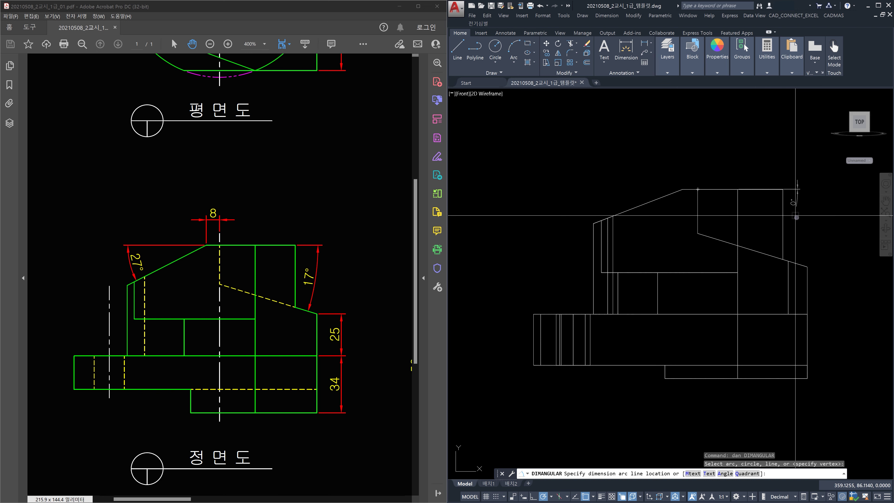
pyautogui.press('Escape')
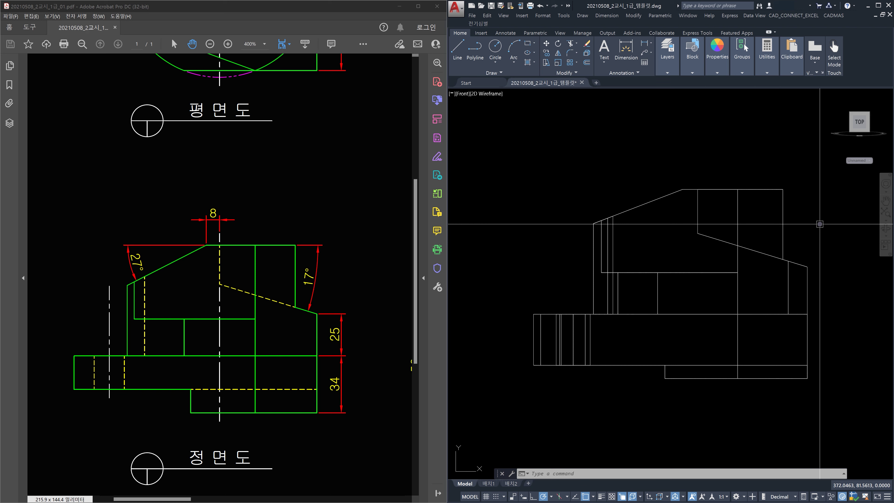
pyautogui.keyDown('shift'); pyautogui.moveTo(823, 224); pyautogui.dragTo(823, 257, button='middle'); pyautogui.keyUp('shift')
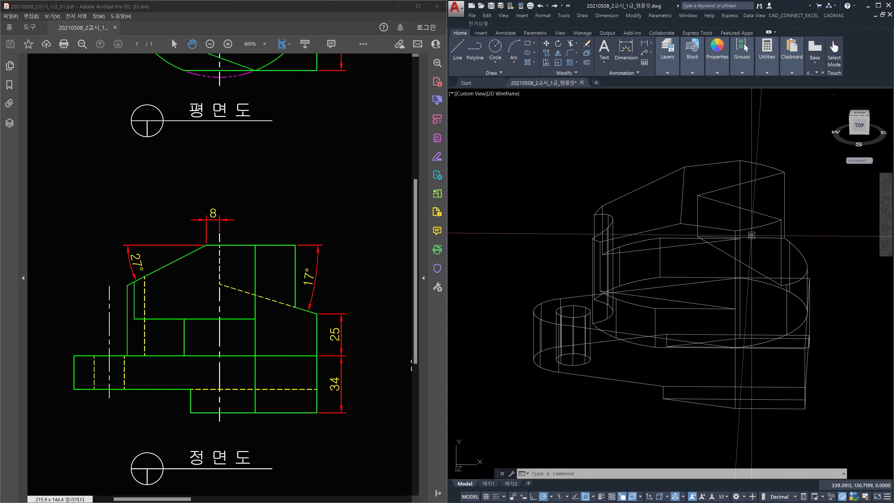
pyautogui.hotkey('ctrl', 'z')
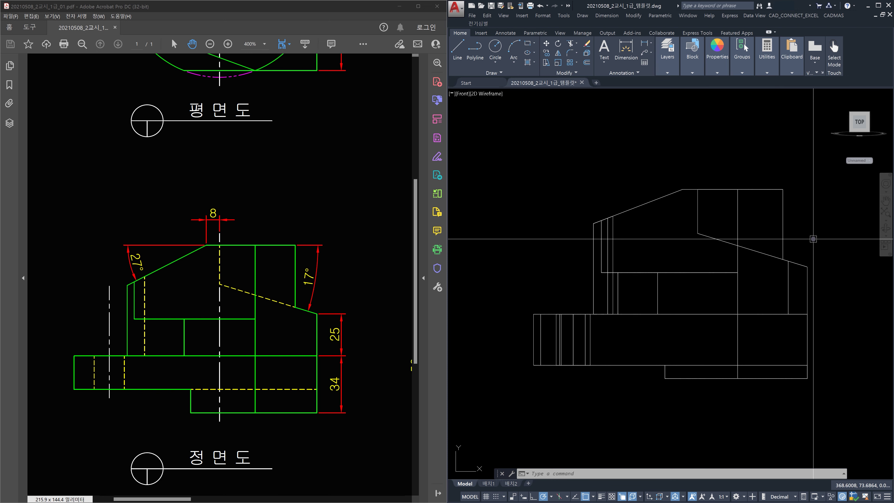
# - Measure the angle between the top edge and the right slope with an angular dimension, and delete the dimension
pyautogui.write('DAN')
pyautogui.press('Return')
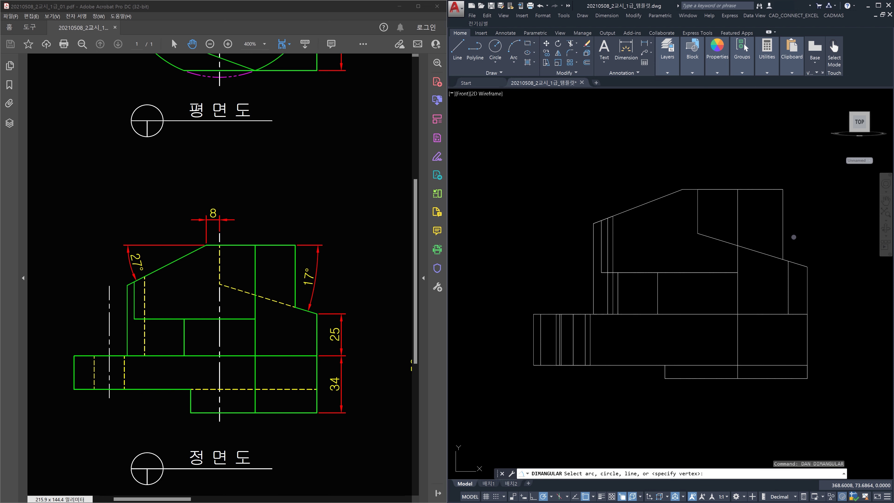
pyautogui.click(720, 190)
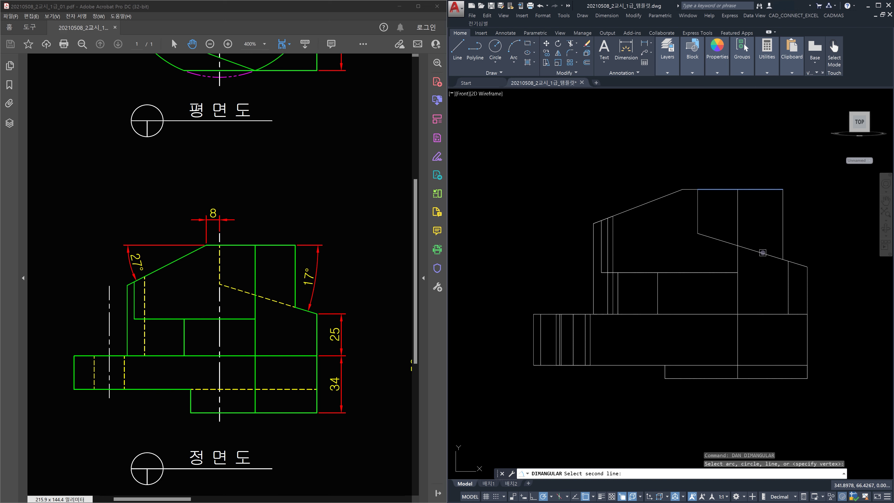
pyautogui.click(763, 251)
pyautogui.click(833, 235)
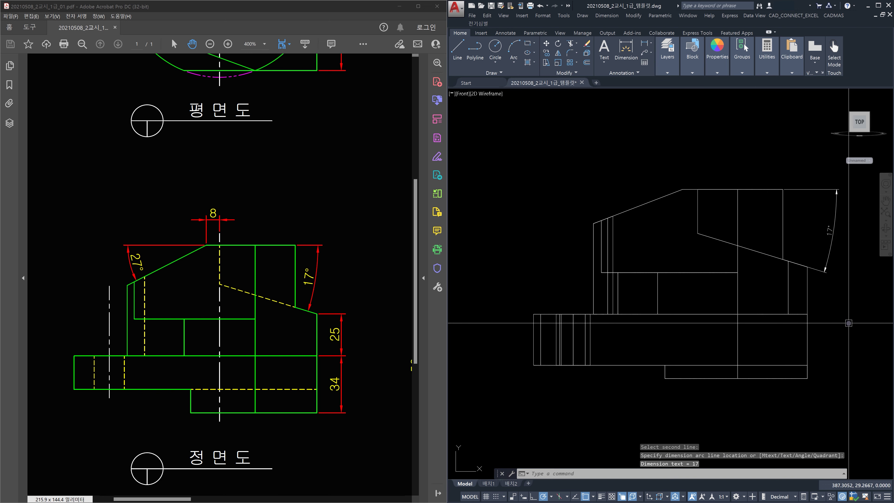
pyautogui.click(836, 247)
pyautogui.click(819, 230)
pyautogui.press('Delete')
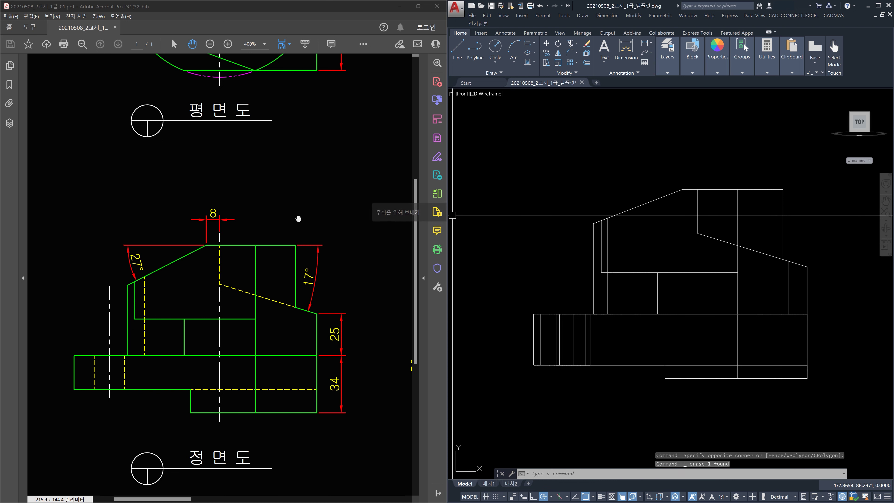
# - Measure the horizontal distance from the left slope's upper end to the inner vertical edge with a linear dimension, and delete it
pyautogui.write('d')
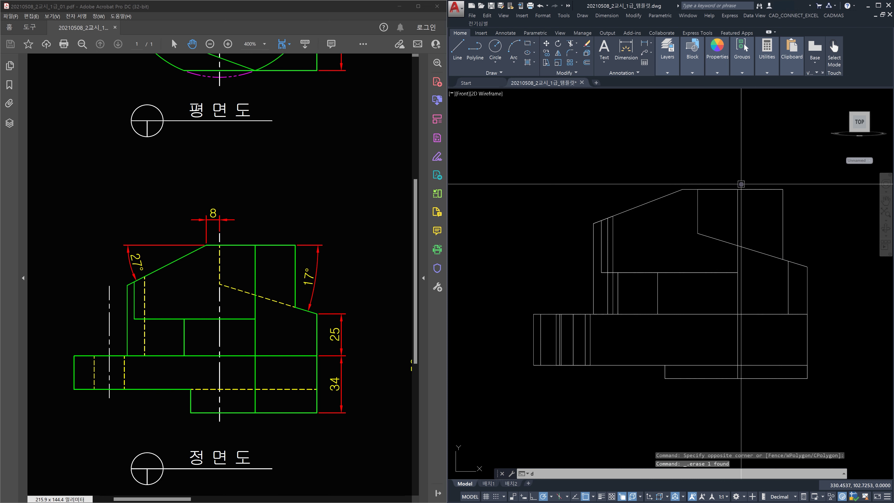
pyautogui.write('li')
pyautogui.press('Return')
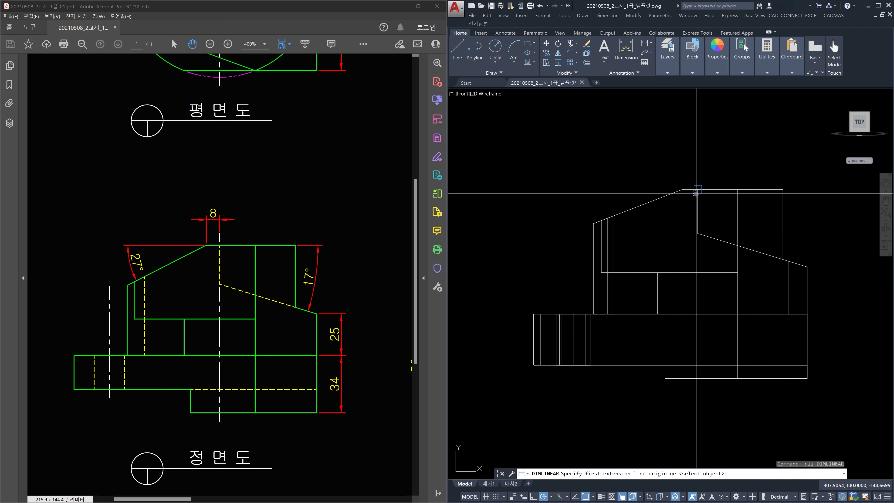
pyautogui.click(697, 191)
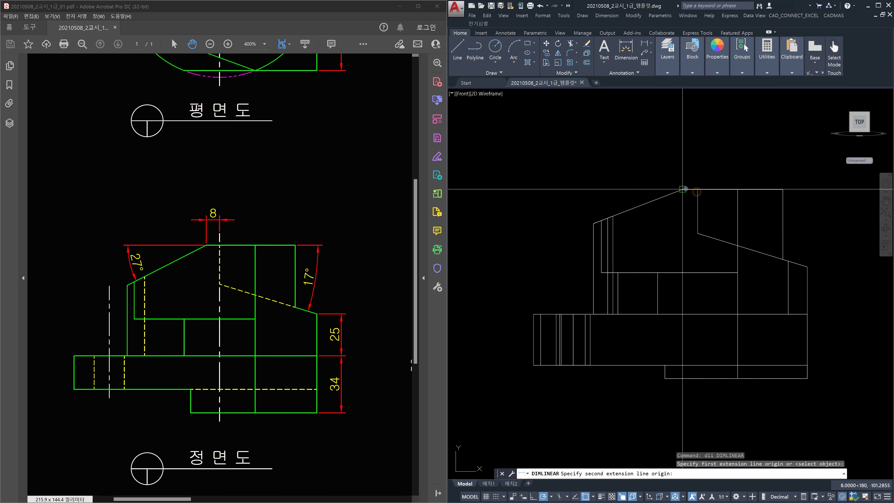
pyautogui.click(684, 190)
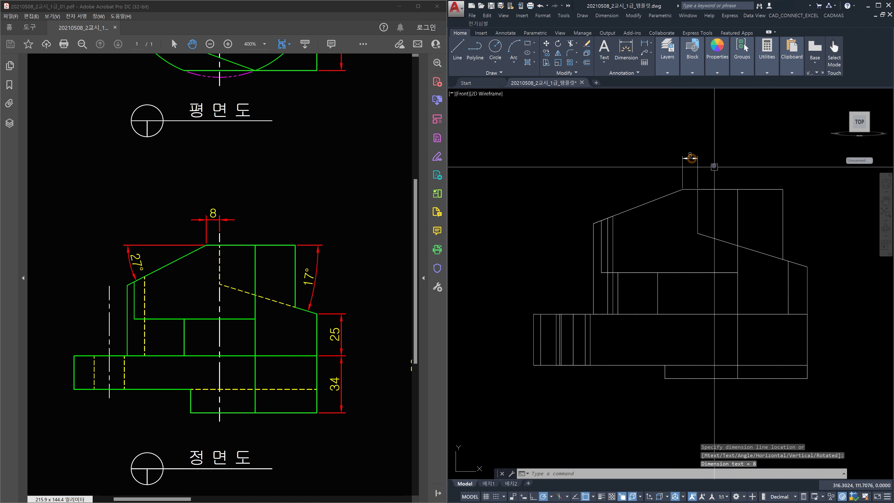
pyautogui.click(714, 166)
pyautogui.click(656, 148)
pyautogui.press('Delete')
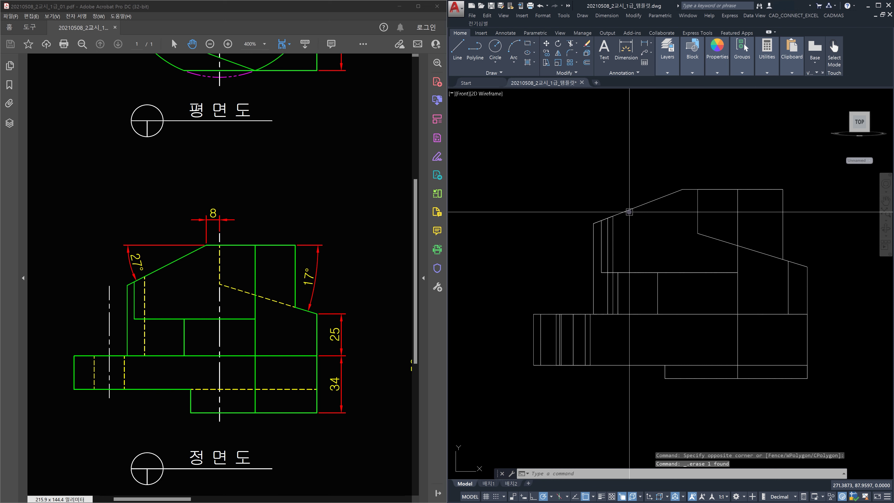
# - Add an angular dimension between the model's top edge and the left slope
pyautogui.write('dan')
pyautogui.press('Return')
pyautogui.click(686, 190)
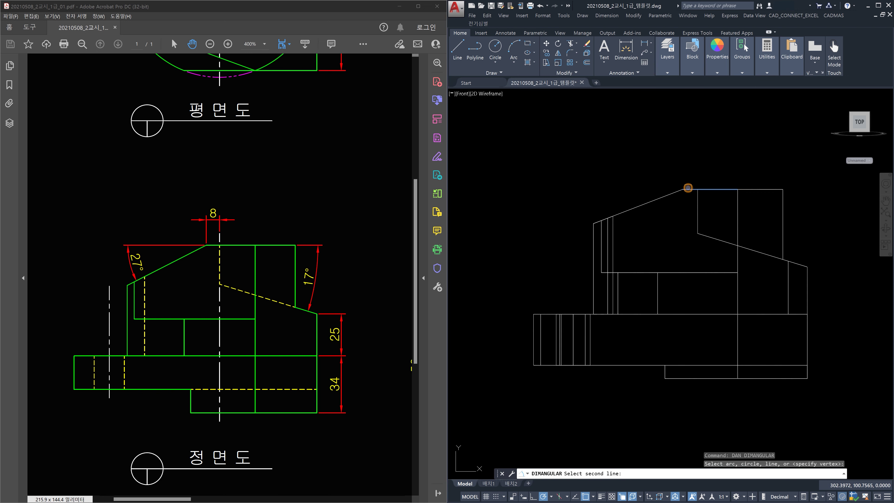
pyautogui.click(658, 200)
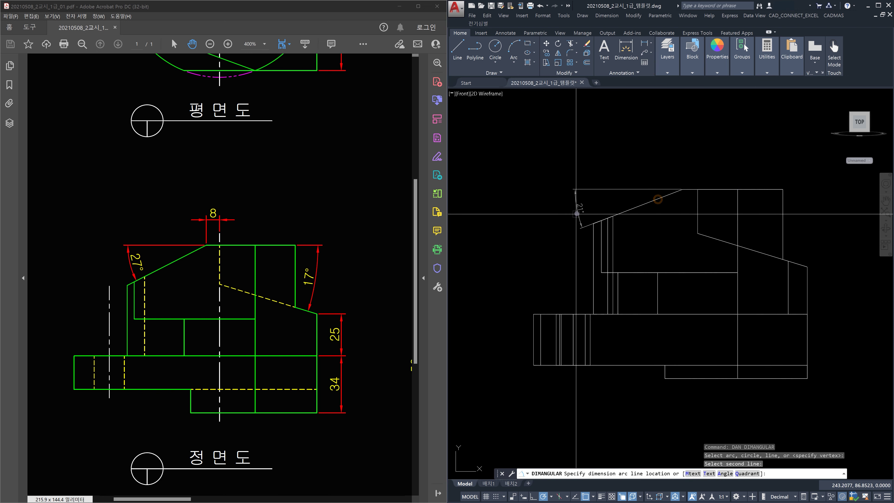
pyautogui.click(565, 216)
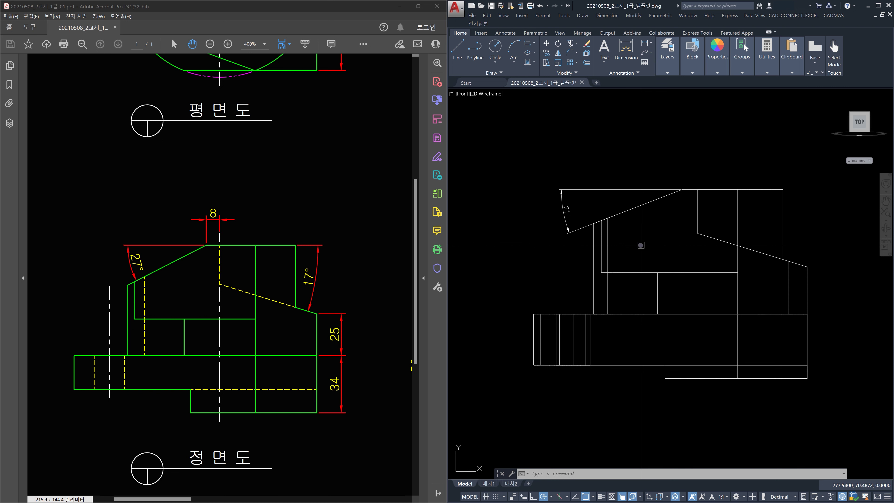
# - Start a SOLIDEDIT face rotation and select the left sloped face as the face to rotate
pyautogui.keyDown('shift'); pyautogui.moveTo(642, 239); pyautogui.dragTo(656, 261, button='middle'); pyautogui.keyUp('shift')
pyautogui.moveTo(547, 286); pyautogui.dragTo(572, 330, button='middle')
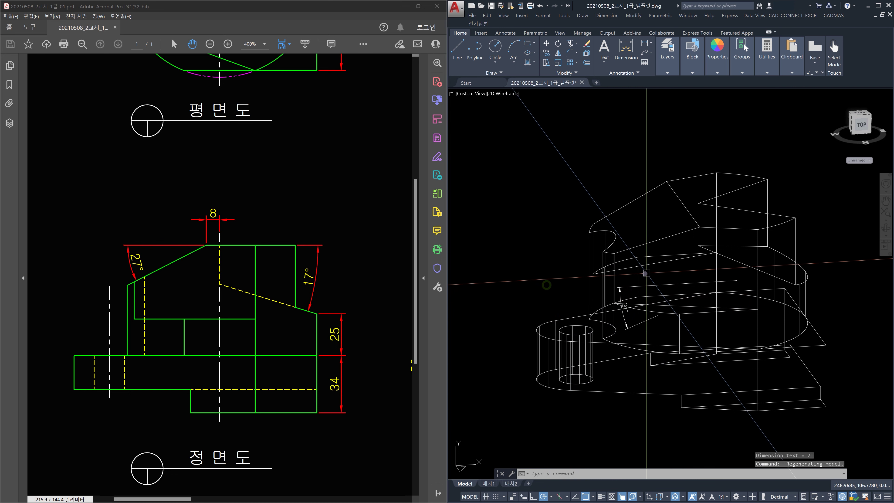
pyautogui.keyDown('shift'); pyautogui.moveTo(664, 260); pyautogui.dragTo(660, 268, button='middle'); pyautogui.keyUp('shift')
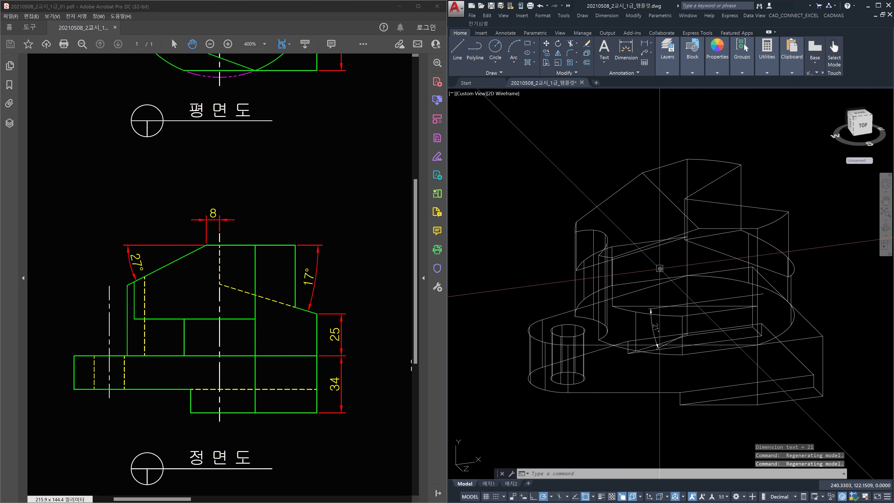
pyautogui.write('solidedit')
pyautogui.press('Return')
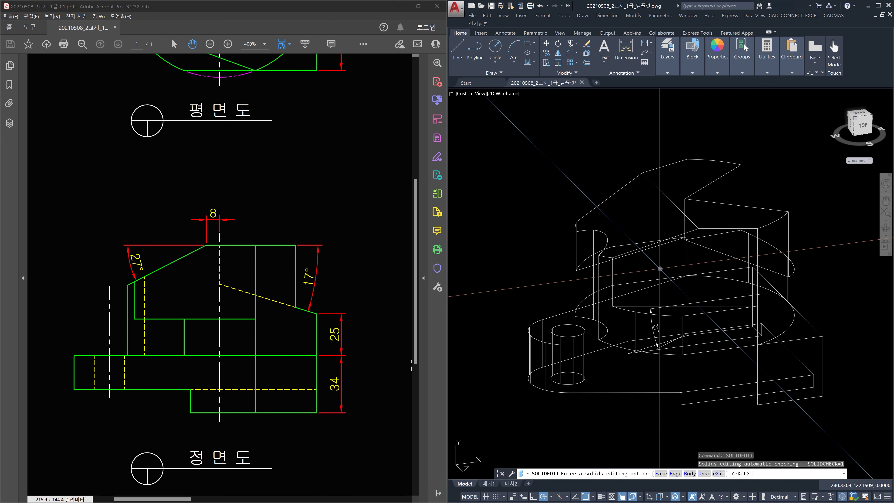
pyautogui.write('f')
pyautogui.press('Return')
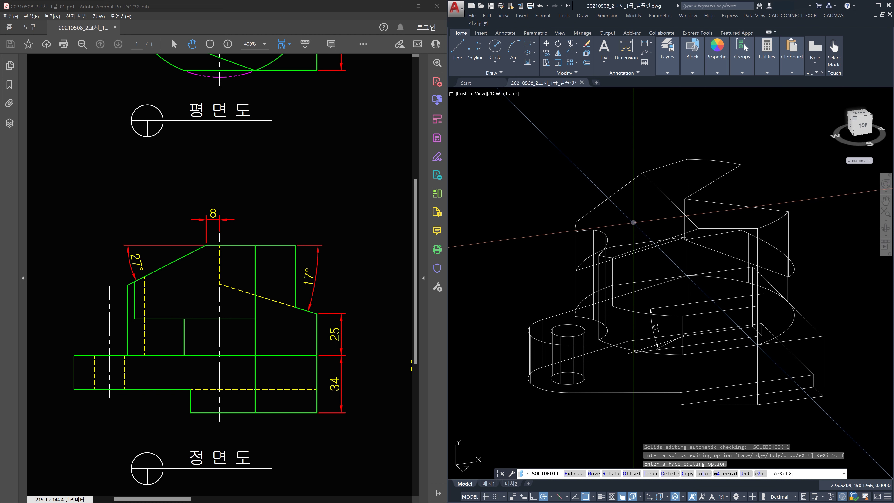
pyautogui.press('Return')
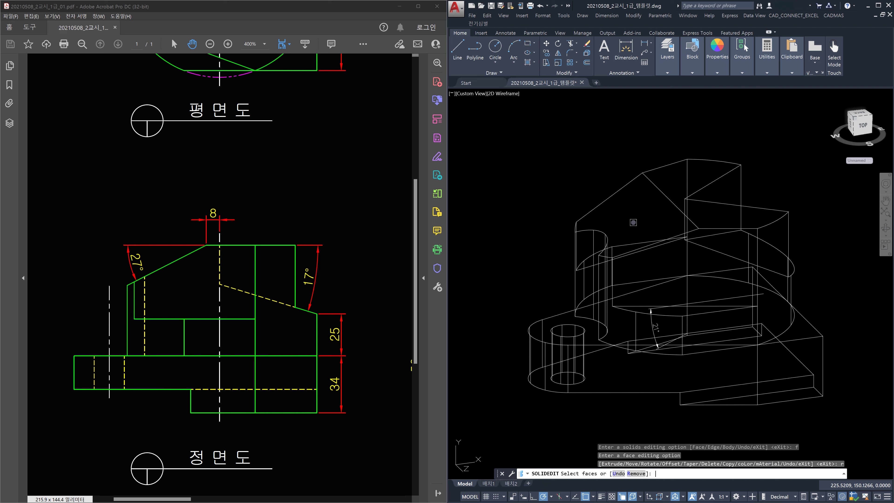
pyautogui.click(638, 221)
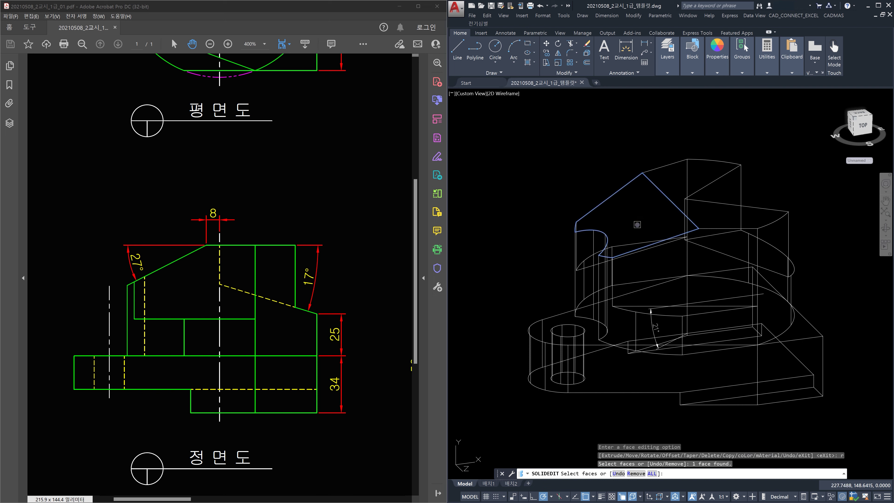
pyautogui.press('Return')
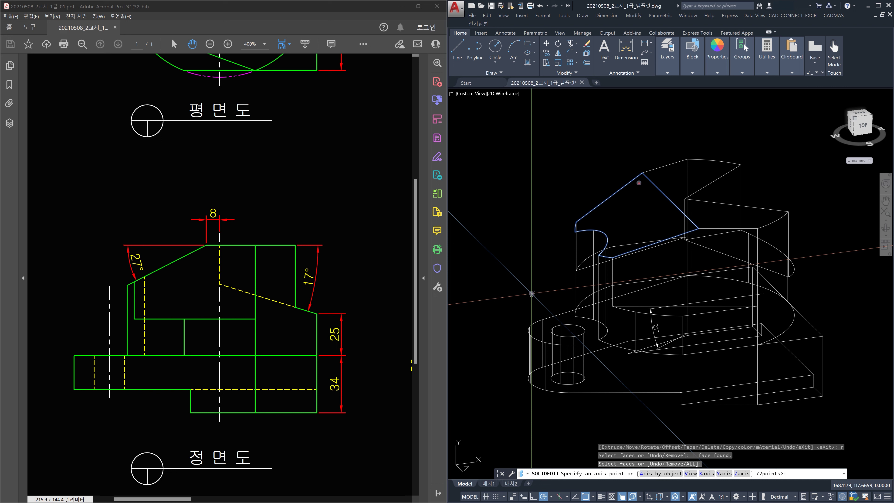
pyautogui.click(641, 172)
pyautogui.moveTo(213, 252)
pyautogui.mouseDown()
pyautogui.moveTo(199, 245)
pyautogui.moveTo(218, 249)
pyautogui.moveTo(206, 254)
pyautogui.mouseUp()
pyautogui.moveTo(647, 146); pyautogui.dragTo(648, 161)
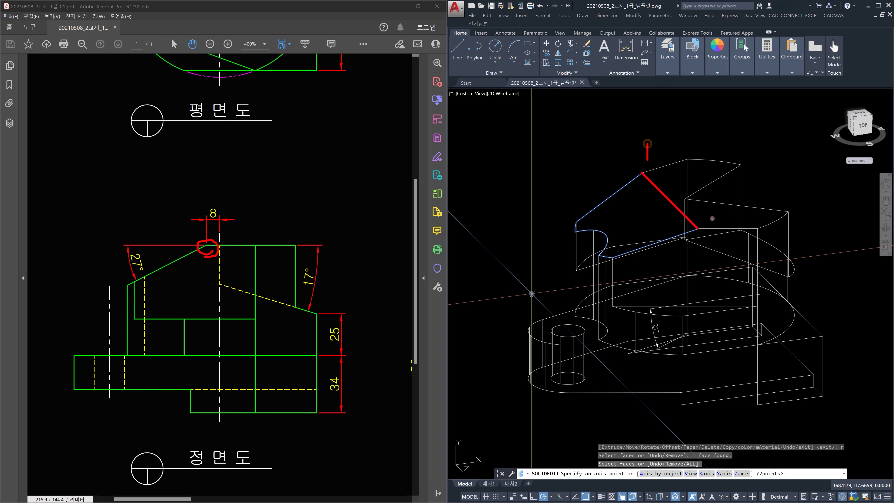
pyautogui.moveTo(710, 212); pyautogui.dragTo(723, 222)
pyautogui.moveTo(659, 191); pyautogui.dragTo(661, 204)
pyautogui.moveTo(661, 190); pyautogui.dragTo(669, 191)
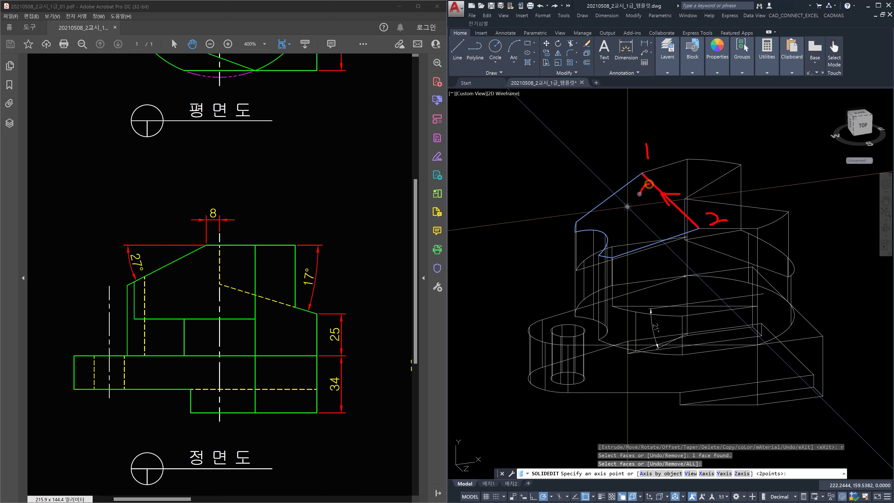
pyautogui.moveTo(639, 207); pyautogui.dragTo(634, 199)
pyautogui.moveTo(656, 180); pyautogui.dragTo(708, 171)
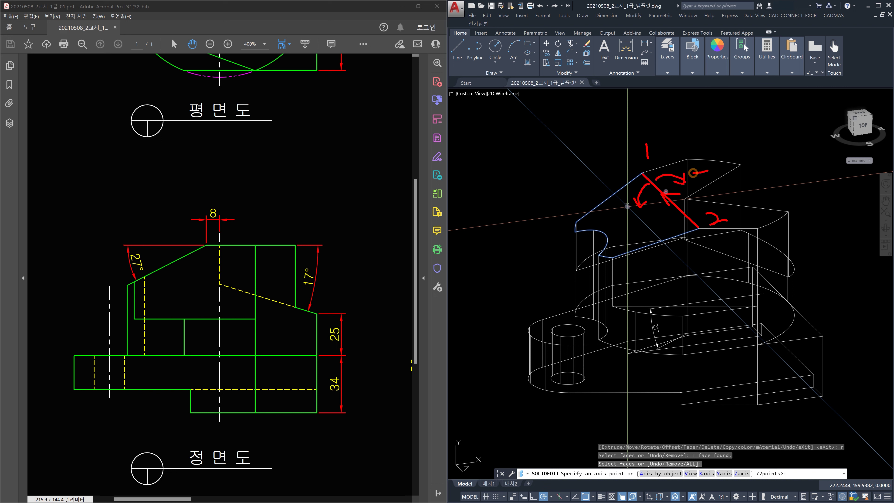
pyautogui.moveTo(614, 201)
pyautogui.mouseDown()
pyautogui.moveTo(628, 201)
pyautogui.moveTo(624, 213)
pyautogui.mouseUp()
pyautogui.moveTo(693, 239); pyautogui.dragTo(694, 268)
pyautogui.moveTo(613, 156)
pyautogui.mouseDown()
pyautogui.moveTo(621, 159)
pyautogui.moveTo(611, 174)
pyautogui.moveTo(627, 172)
pyautogui.mouseUp()
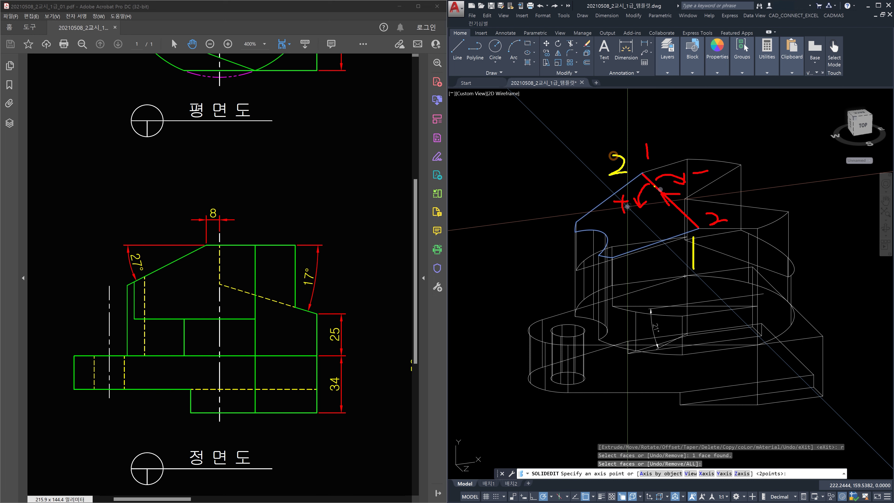
pyautogui.moveTo(656, 199)
pyautogui.mouseDown()
pyautogui.moveTo(674, 197)
pyautogui.moveTo(670, 185)
pyautogui.mouseUp()
pyautogui.moveTo(656, 178)
pyautogui.mouseDown()
pyautogui.moveTo(685, 181)
pyautogui.moveTo(637, 200)
pyautogui.moveTo(639, 209)
pyautogui.moveTo(650, 198)
pyautogui.mouseUp()
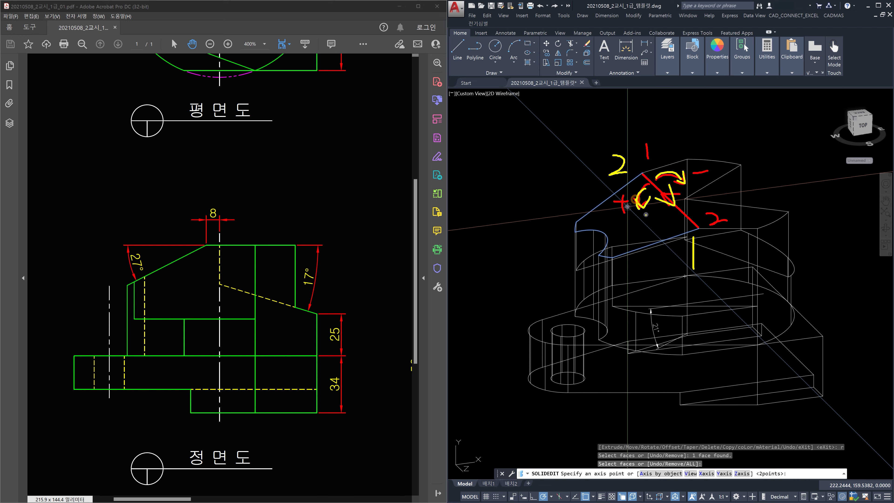
pyautogui.moveTo(678, 150); pyautogui.dragTo(684, 147)
pyautogui.moveTo(603, 183); pyautogui.dragTo(629, 182)
pyautogui.moveTo(689, 218)
pyautogui.mouseDown()
pyautogui.moveTo(676, 222)
pyautogui.moveTo(685, 210)
pyautogui.mouseUp()
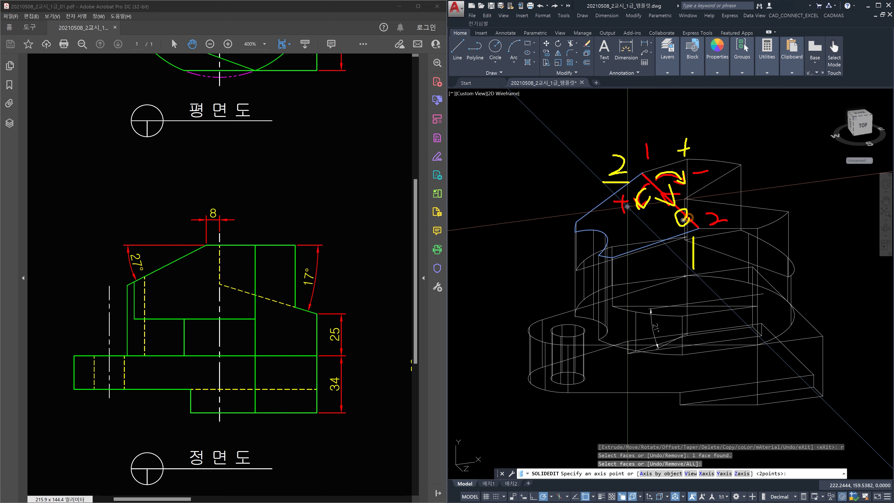
pyautogui.moveTo(655, 155)
pyautogui.mouseDown()
pyautogui.moveTo(634, 158)
pyautogui.moveTo(653, 162)
pyautogui.mouseUp()
pyautogui.moveTo(702, 262)
pyautogui.mouseDown()
pyautogui.moveTo(694, 242)
pyautogui.moveTo(704, 263)
pyautogui.mouseUp()
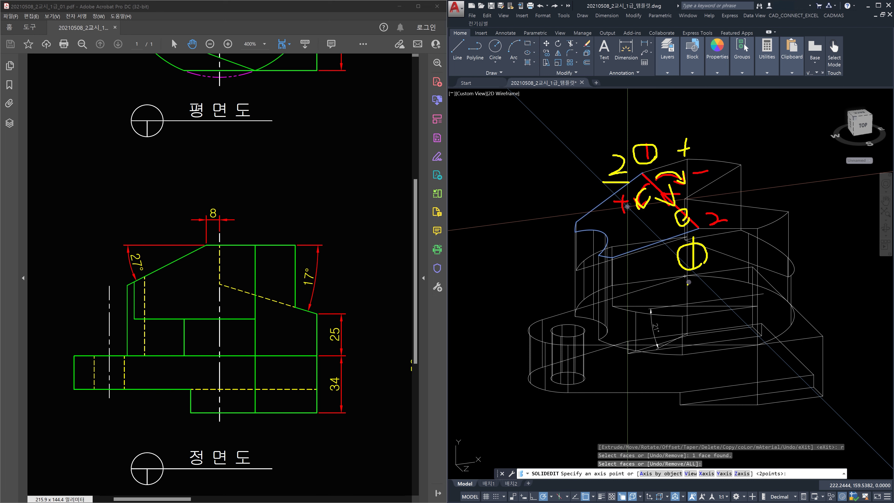
pyautogui.moveTo(661, 148)
pyautogui.mouseDown()
pyautogui.moveTo(636, 135)
pyautogui.moveTo(662, 150)
pyautogui.mouseUp()
pyautogui.moveTo(736, 228)
pyautogui.mouseDown()
pyautogui.moveTo(701, 231)
pyautogui.moveTo(735, 216)
pyautogui.moveTo(737, 231)
pyautogui.mouseUp()
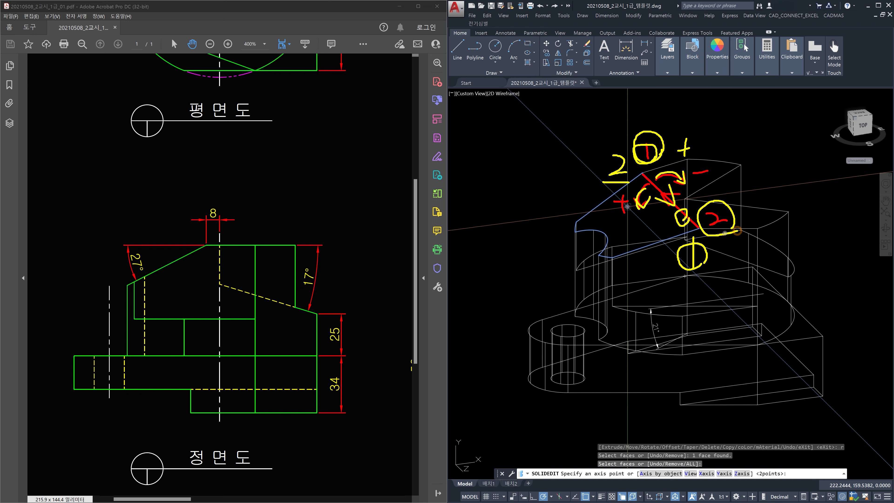
pyautogui.press('Escape')
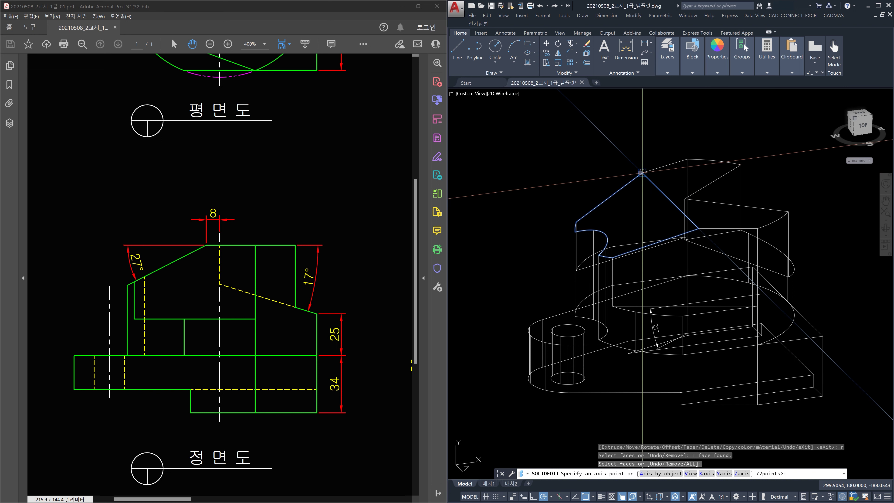
# - Rotate the left sloped face by 6 degrees about its top edge, with the axis running from the edge's rear end to its front end
pyautogui.click(642, 172)
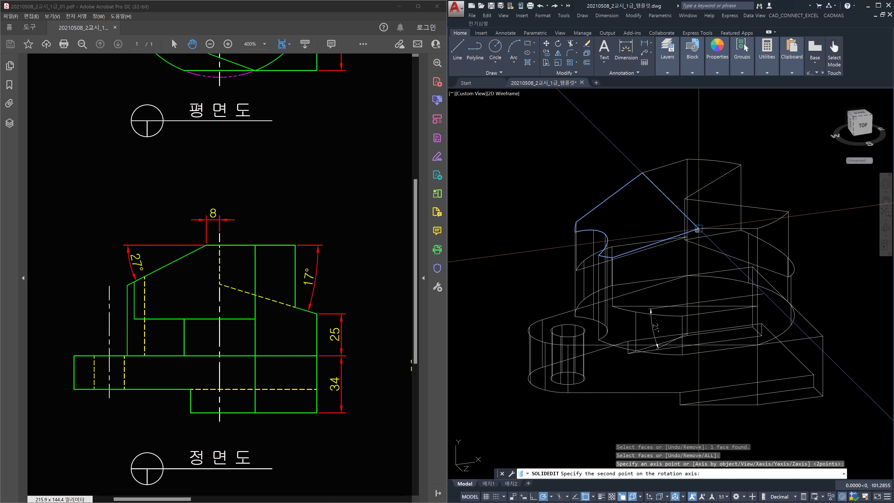
pyautogui.click(698, 230)
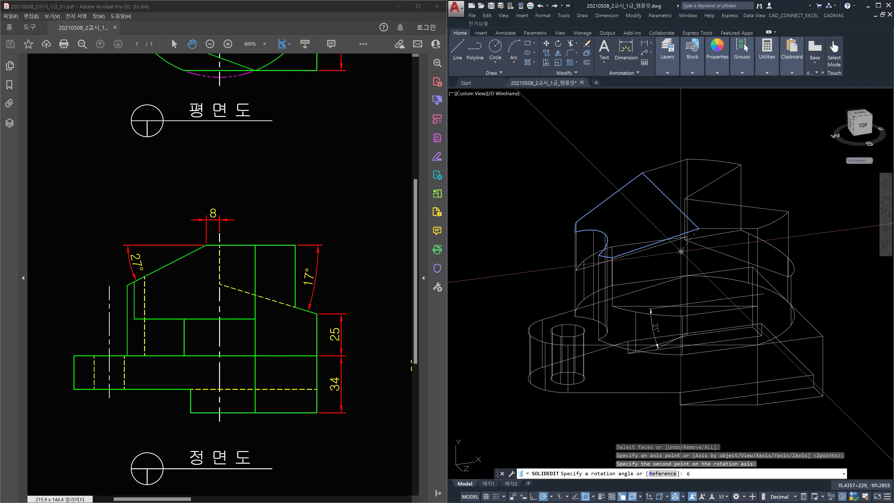
pyautogui.press('Return')
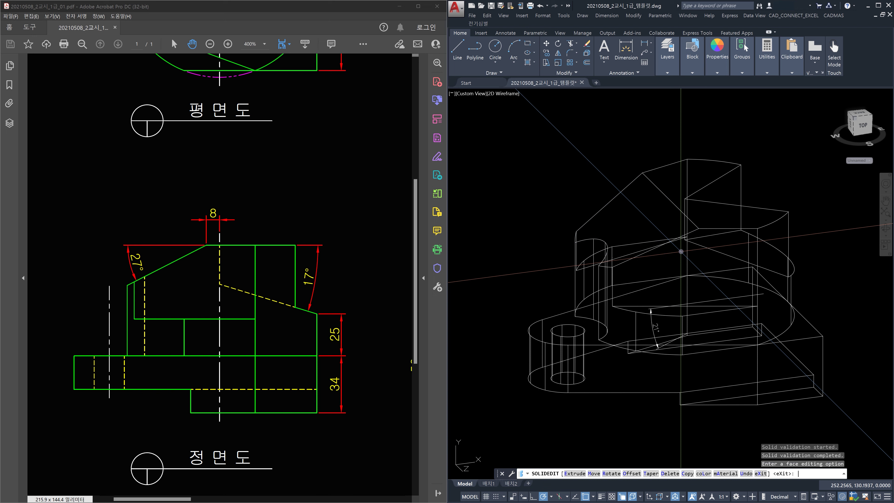
pyautogui.press('Escape')
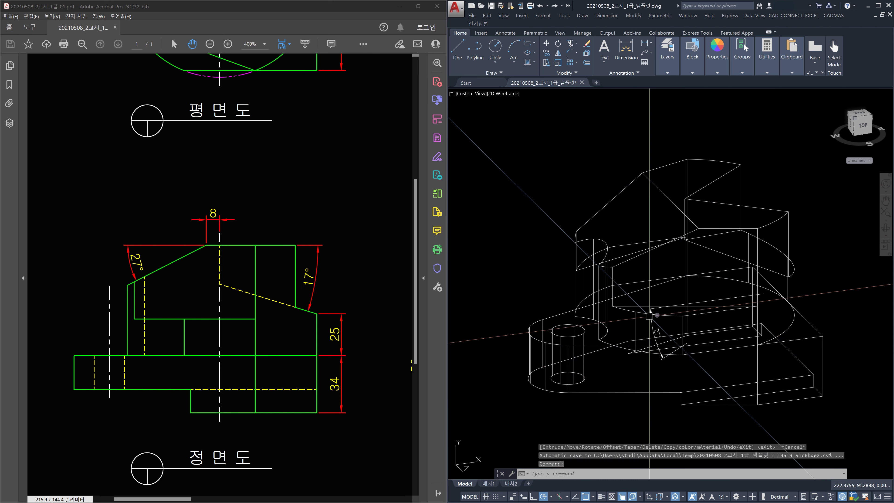
# - Check the angular dimension between the top edge and the left slope, and delete it
pyautogui.scroll(4, 660, 338)
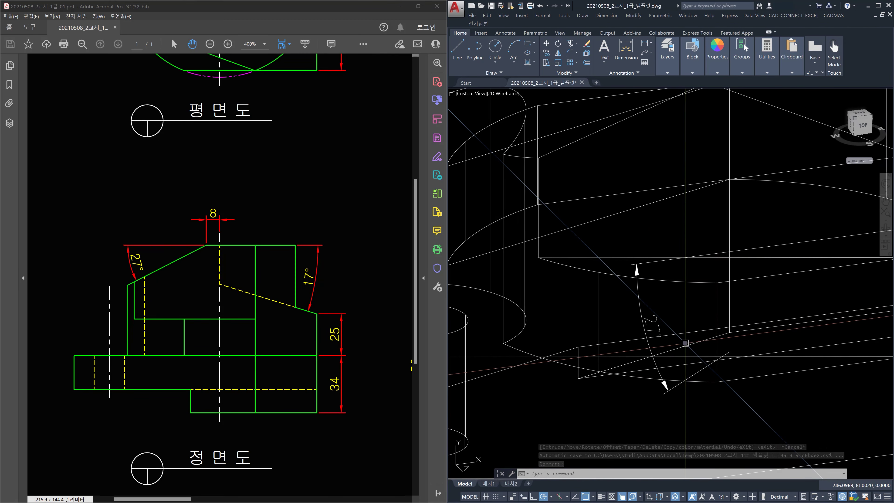
pyautogui.scroll(-4, 685, 343)
pyautogui.moveTo(710, 334); pyautogui.dragTo(708, 331, button='middle')
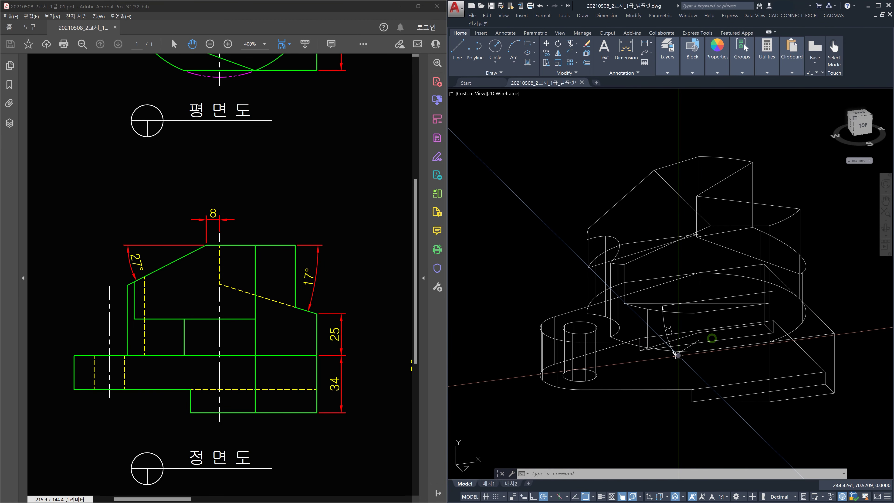
pyautogui.click(664, 321)
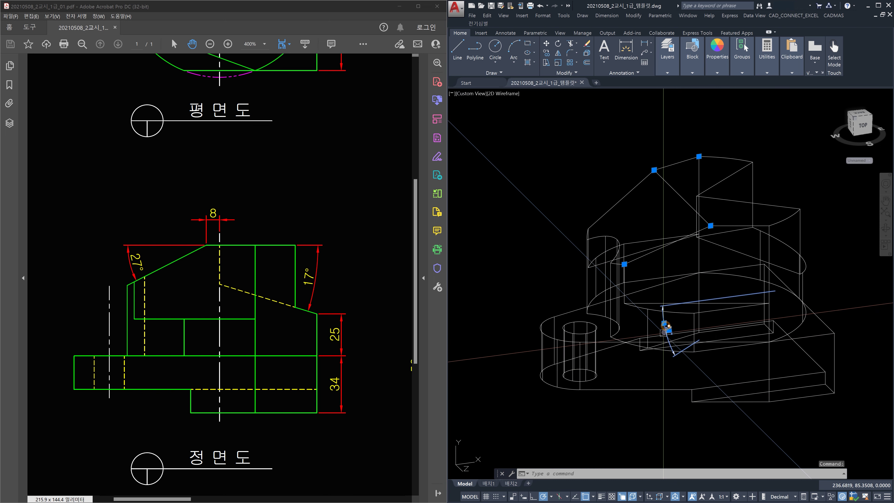
pyautogui.press('Delete')
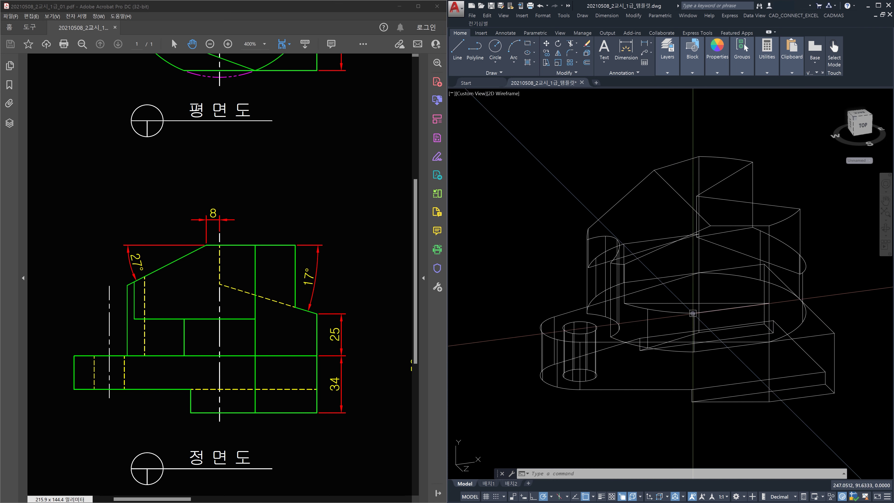
# - Show the model from the front and bring the right side view of the problem PDF into view
pyautogui.click(863, 126)
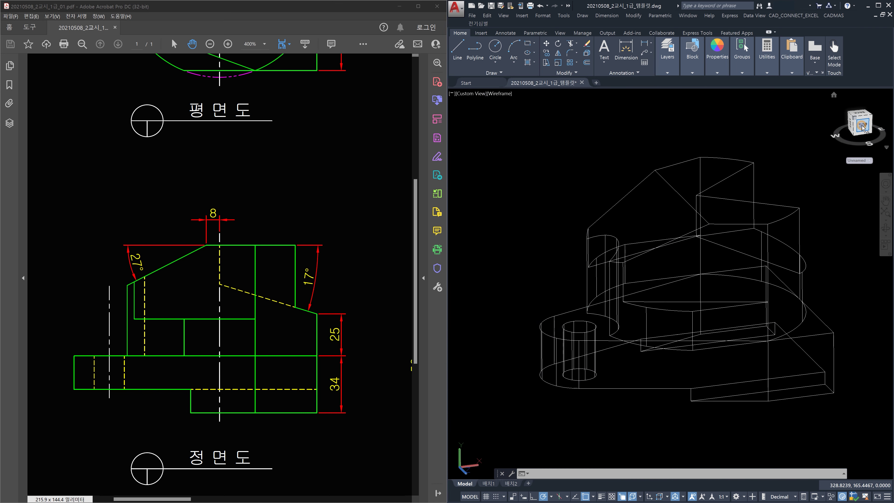
pyautogui.click(377, 357)
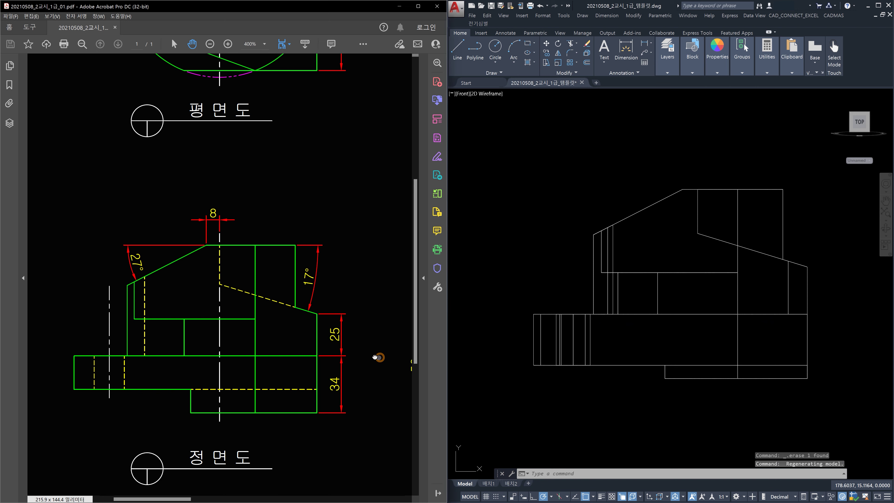
pyautogui.moveTo(375, 357); pyautogui.dragTo(221, 357)
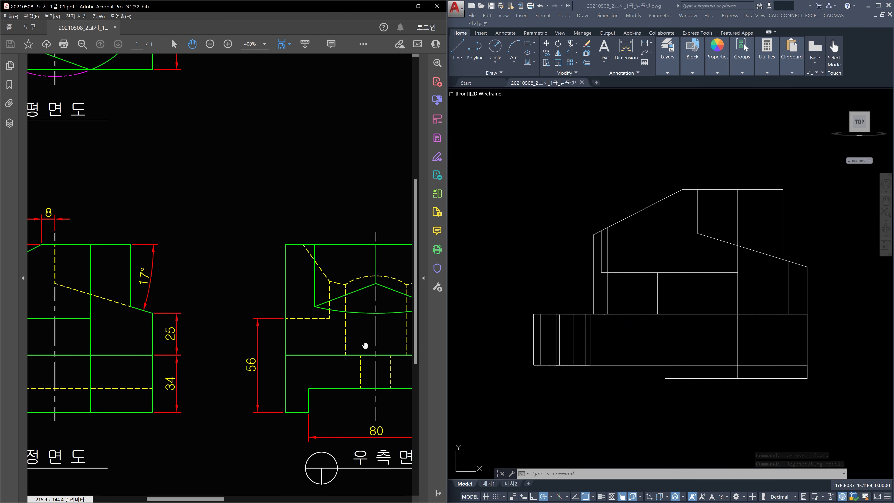
pyautogui.moveTo(367, 346); pyautogui.dragTo(234, 335)
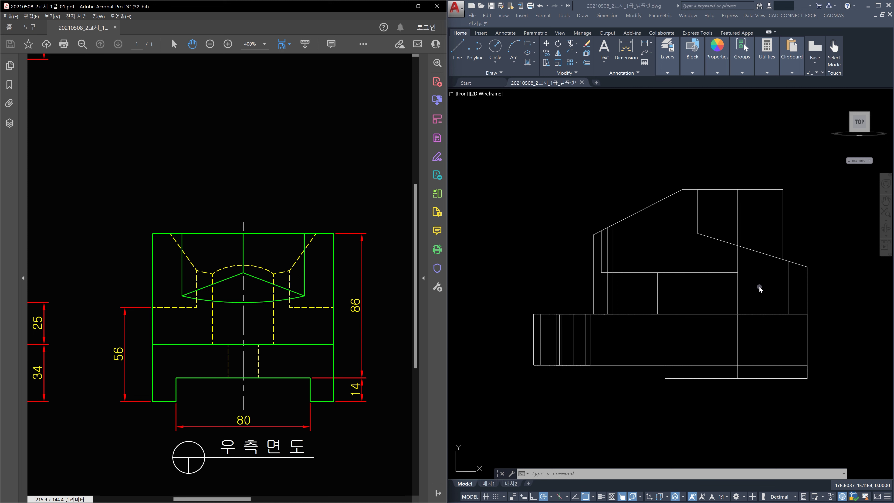
# - Orient the model to an upright right side view and align the UCS with the current view
pyautogui.moveTo(861, 122)
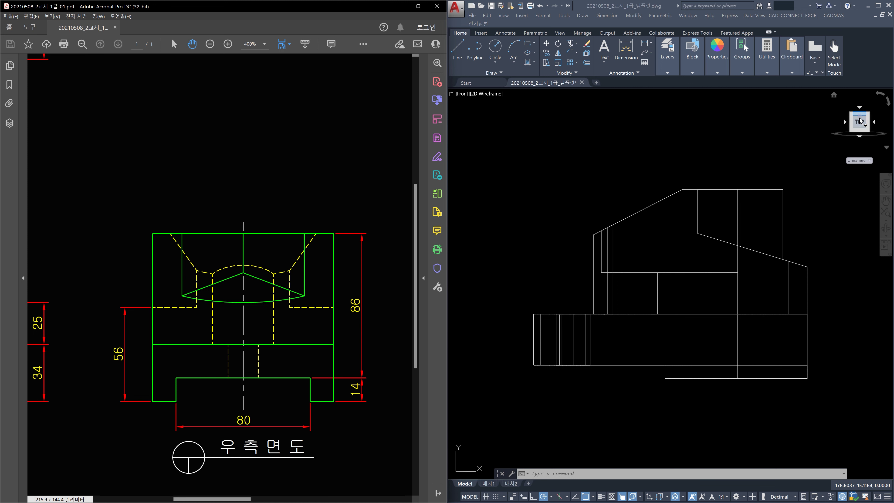
pyautogui.click(876, 123)
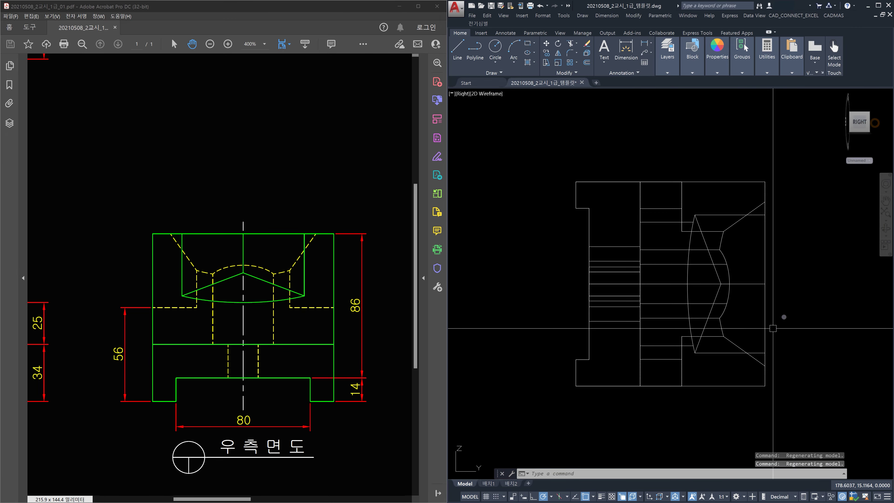
pyautogui.click(879, 101)
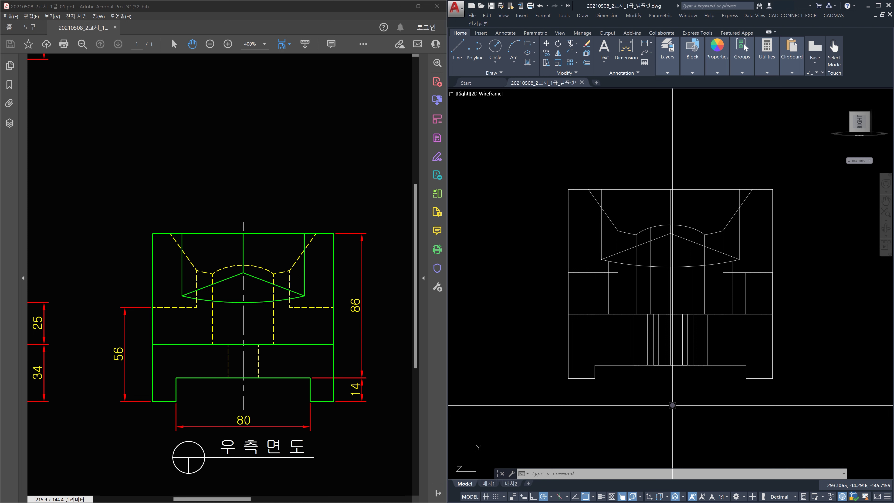
pyautogui.write('ucs')
pyautogui.press('Return')
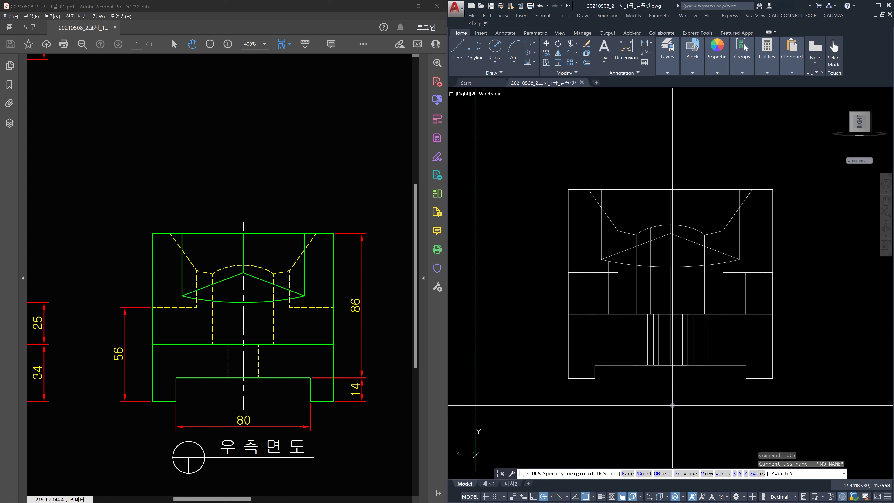
pyautogui.press('Return')
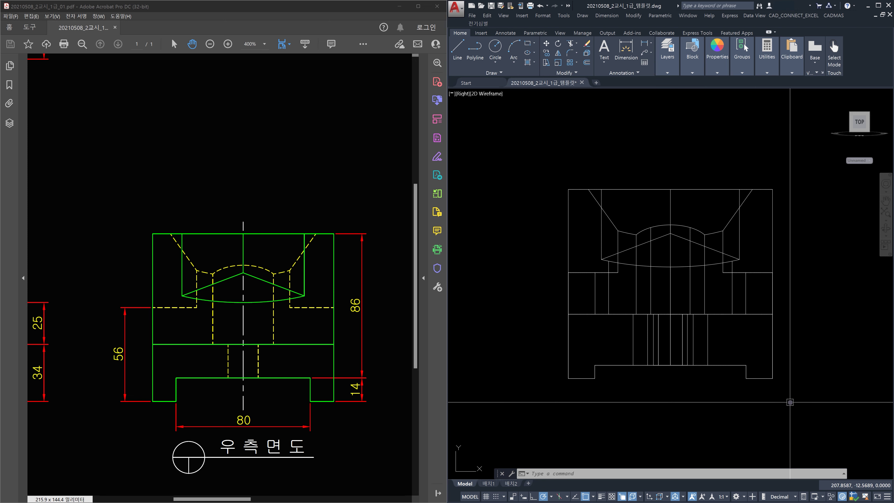
# - Measure the height of the foot beside the bottom slot with a vertical linear dimension
pyautogui.write('dli')
pyautogui.press('Return')
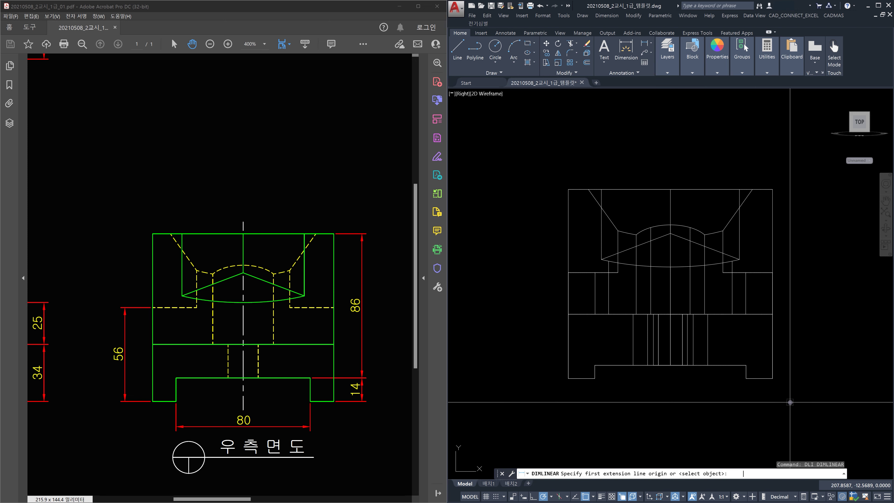
pyautogui.click(772, 379)
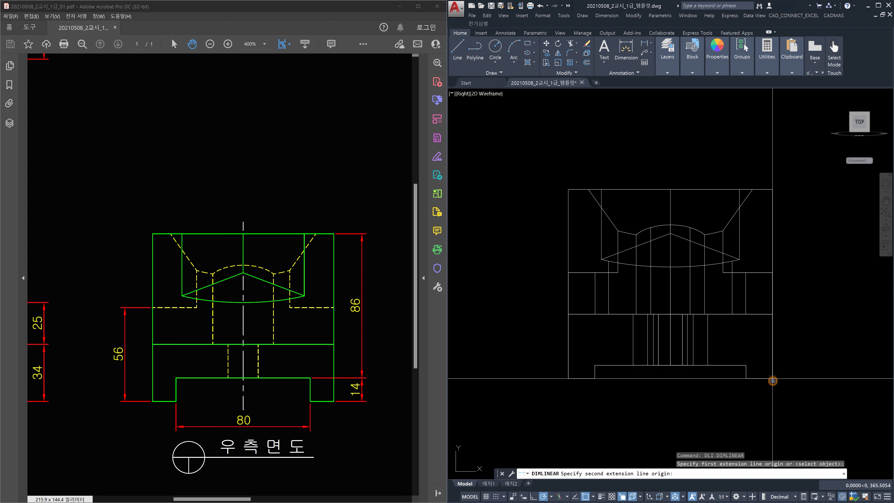
pyautogui.click(746, 365)
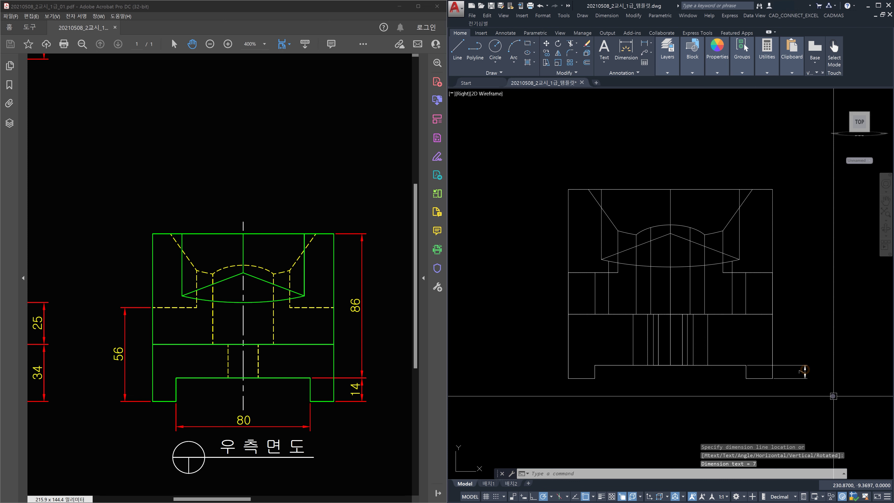
pyautogui.click(805, 394)
# - Add a vertical linear dimension from the bottom slot's upper edge to the model's top edge
pyautogui.press('Return')
pyautogui.click(745, 365)
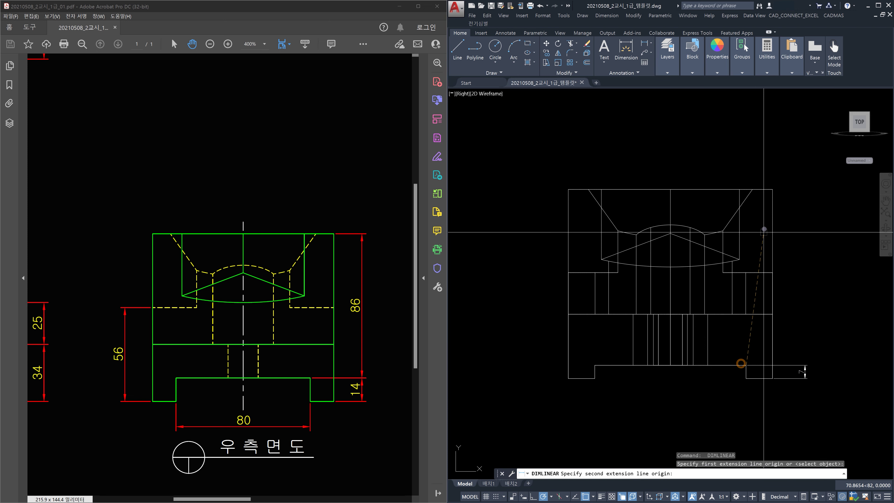
pyautogui.click(772, 192)
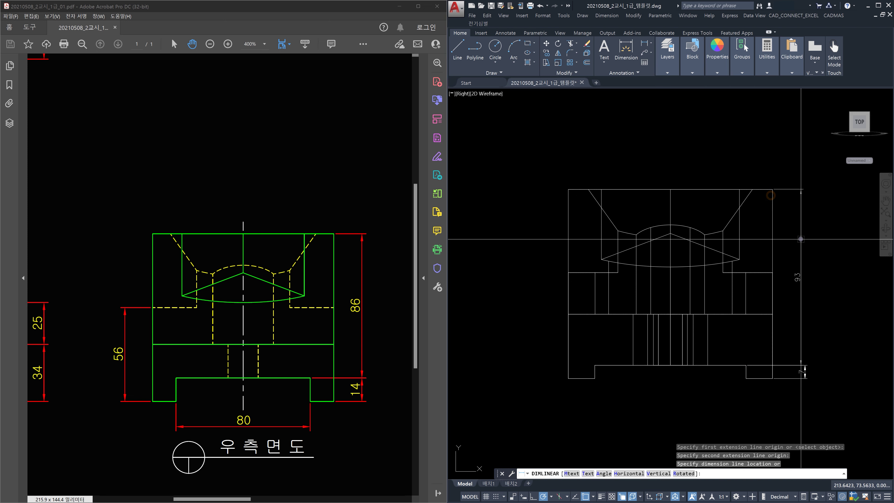
pyautogui.click(800, 247)
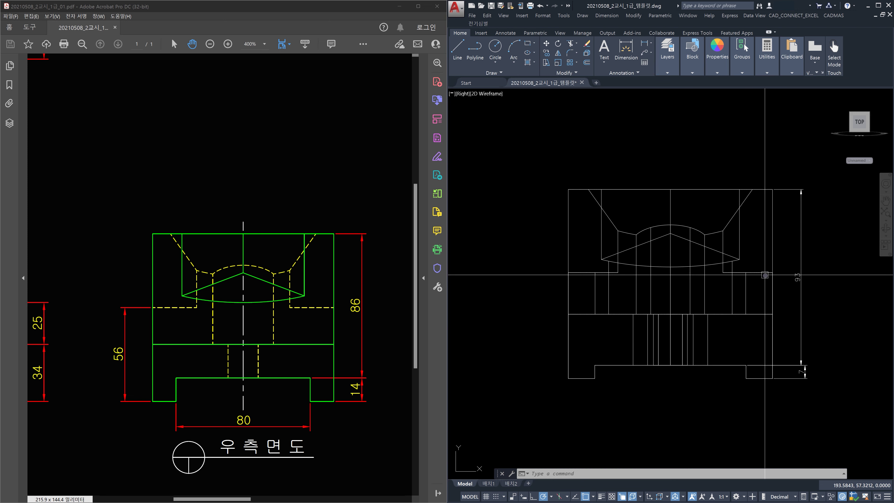
# - Calculate 93-7 with the CAL command
pyautogui.scroll(3, 827, 365)
pyautogui.moveTo(828, 365); pyautogui.dragTo(815, 381, button='middle')
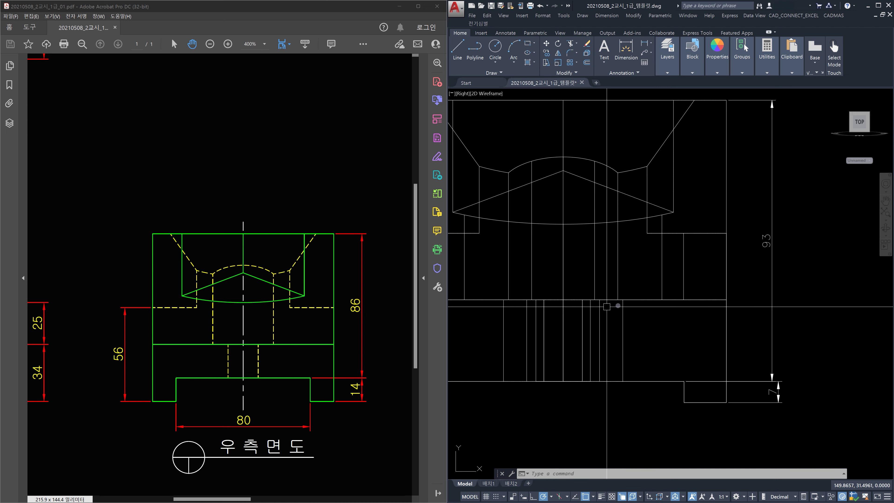
pyautogui.write('cal')
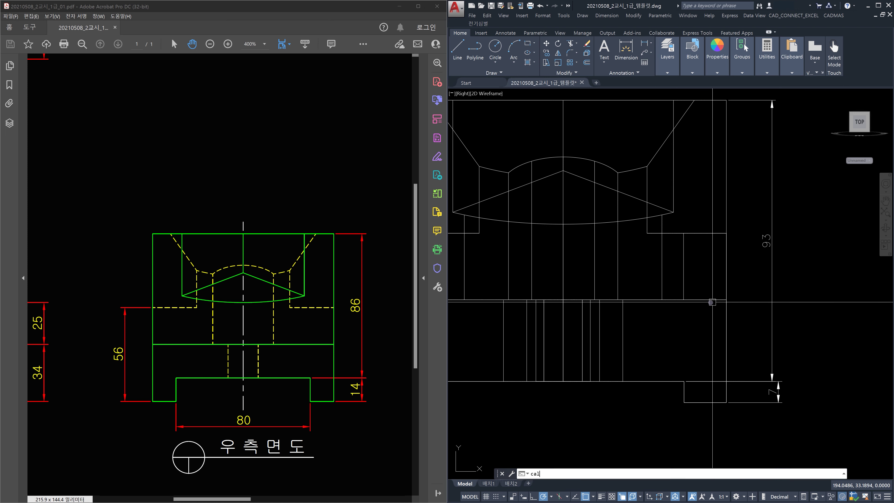
pyautogui.press('Return')
pyautogui.write('93-7')
pyautogui.press('Return')
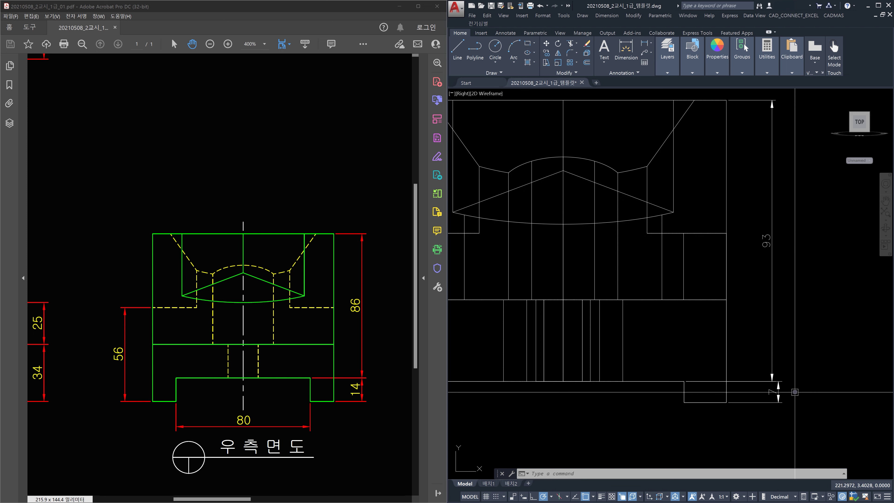
# - Delete the vertical dimension of the foot's height beside the bottom slot
pyautogui.click(792, 414)
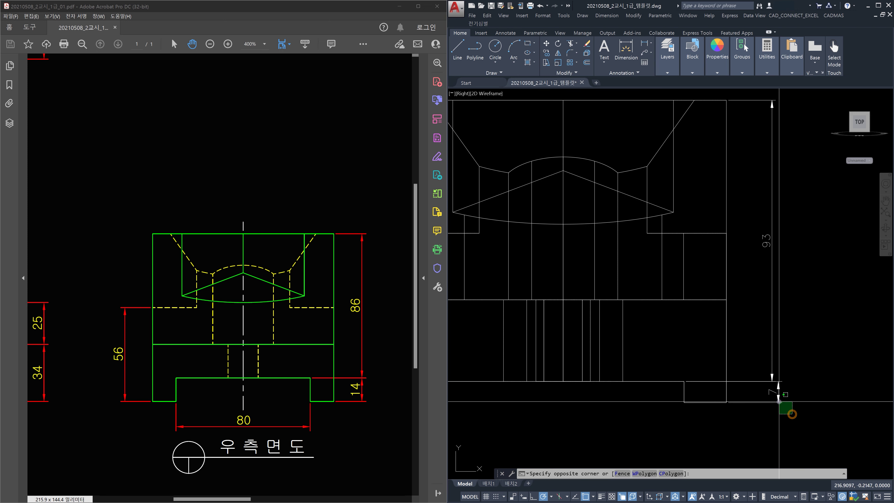
pyautogui.click(776, 389)
pyautogui.press('Delete')
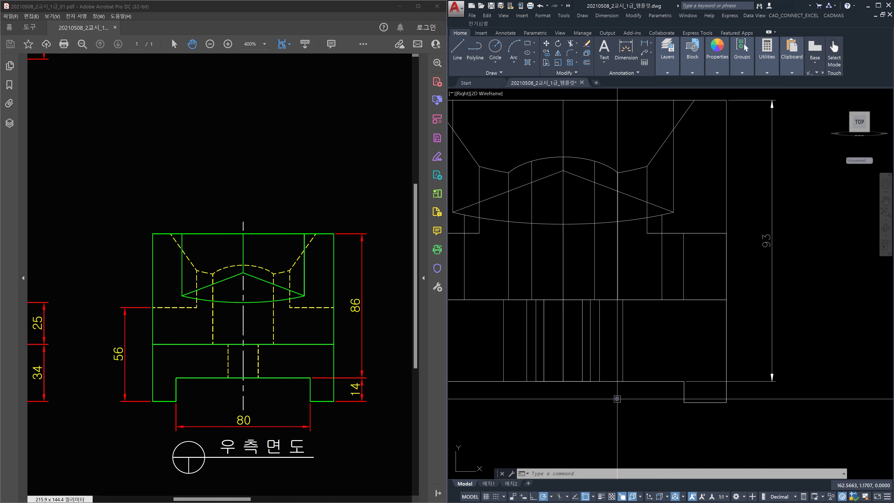
# - Undo the deletion of the vertical dimension on the foot beside the bottom slot
pyautogui.hotkey('ctrl', 'z')
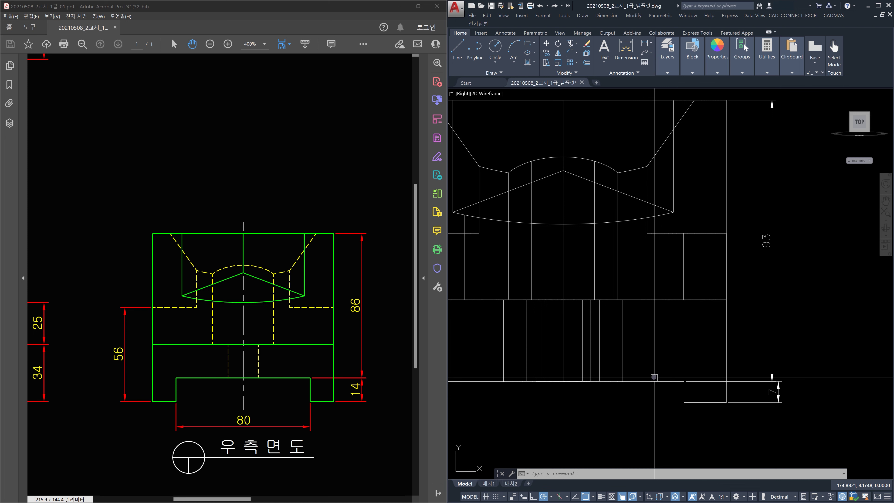
pyautogui.moveTo(662, 358); pyautogui.dragTo(678, 310, button='middle')
pyautogui.scroll(-2, 678, 310)
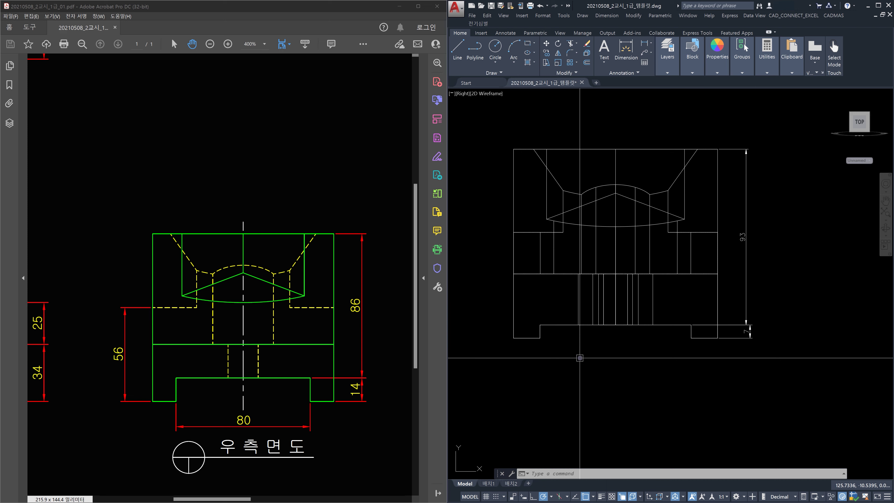
# - Measure the bottom slot's width with a linear dimension between its lower corners, without placing it
pyautogui.write('dli')
pyautogui.press('Return')
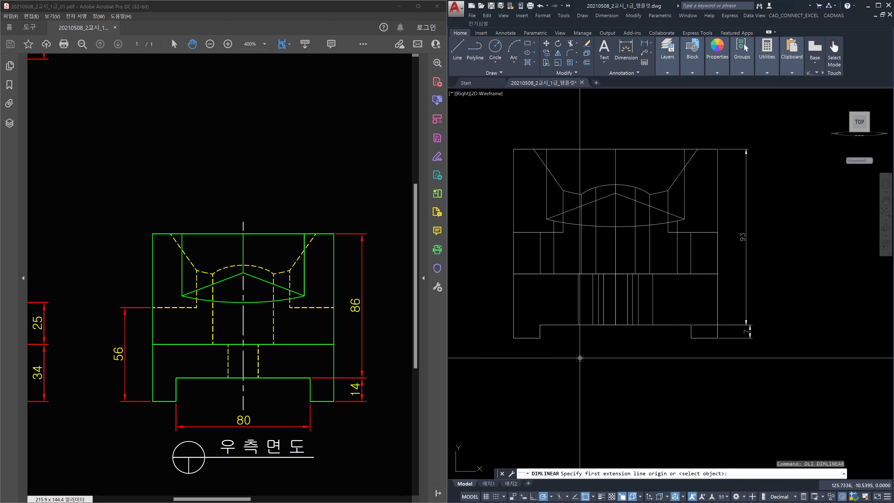
pyautogui.click(540, 337)
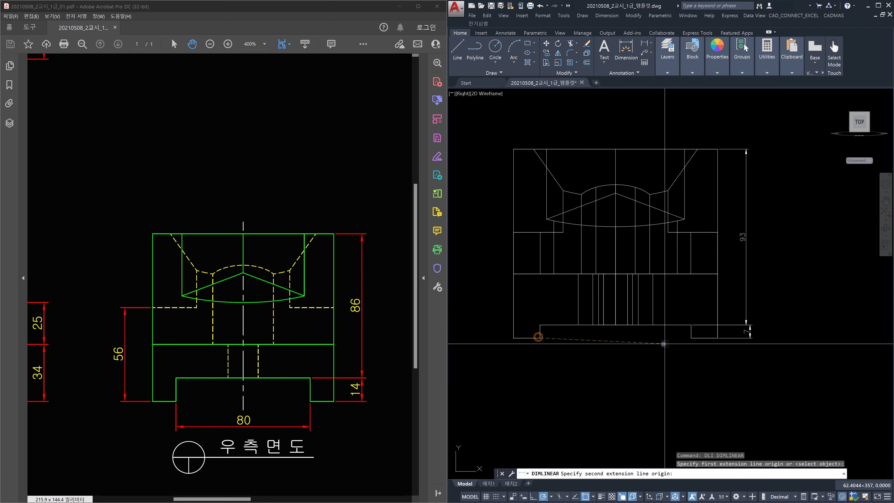
pyautogui.click(691, 338)
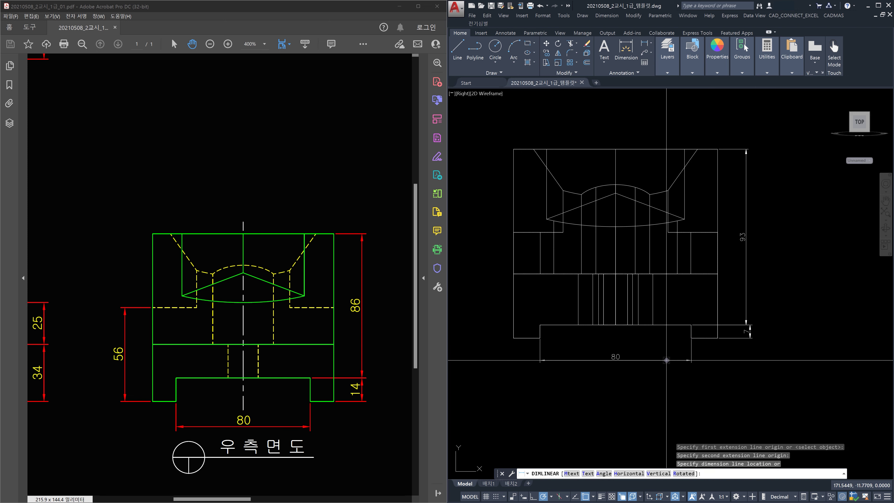
pyautogui.press('Escape')
# - Measure the height from the model's base to the side ledge with a linear dimension, without placing it
pyautogui.press('Return')
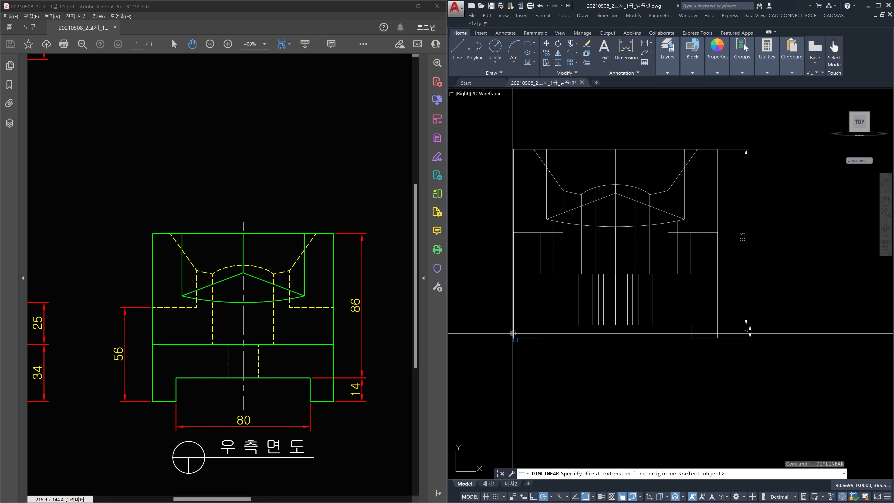
pyautogui.click(514, 338)
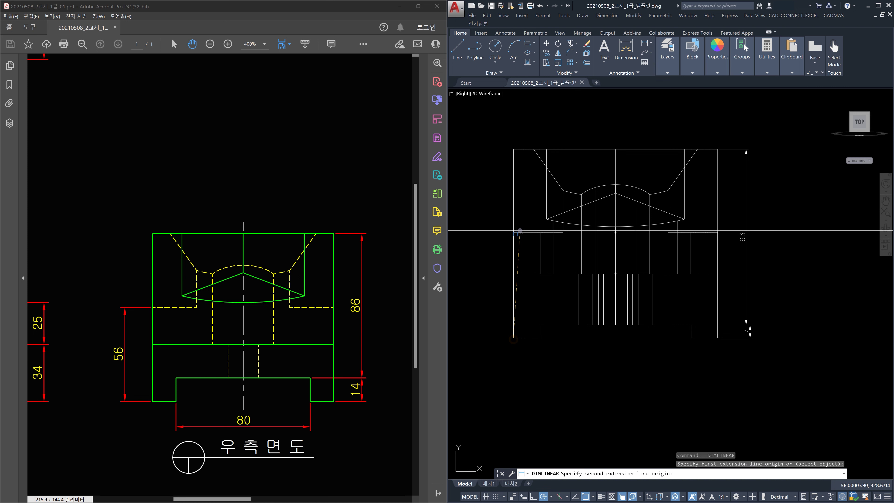
pyautogui.click(515, 232)
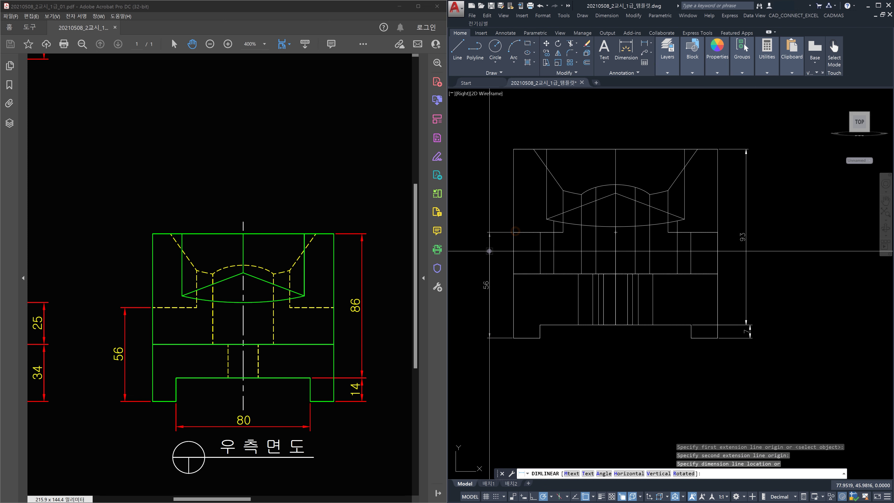
pyautogui.press('Escape')
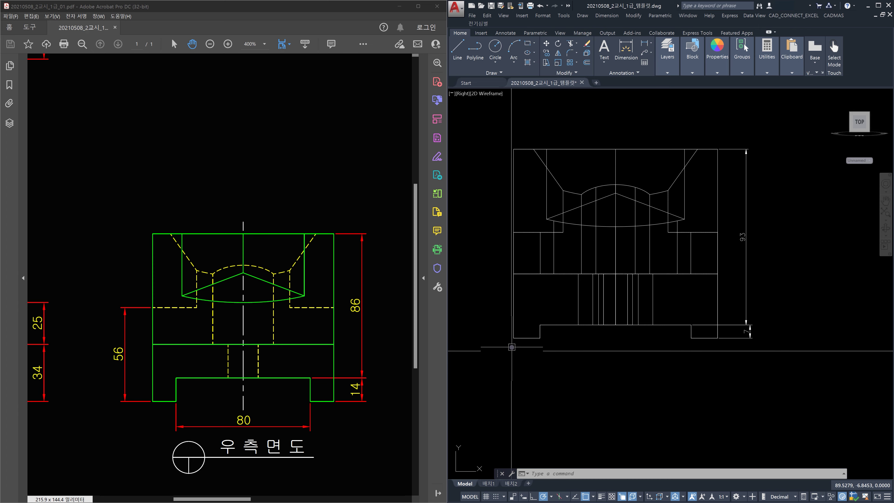
# - Orbit to the model's underside and deepen the bottom slot by using Presspull on its ceiling face with height -7
pyautogui.keyDown('shift'); pyautogui.moveTo(512, 346); pyautogui.dragTo(631, 359, button='middle'); pyautogui.keyUp('shift')
pyautogui.press('Escape')
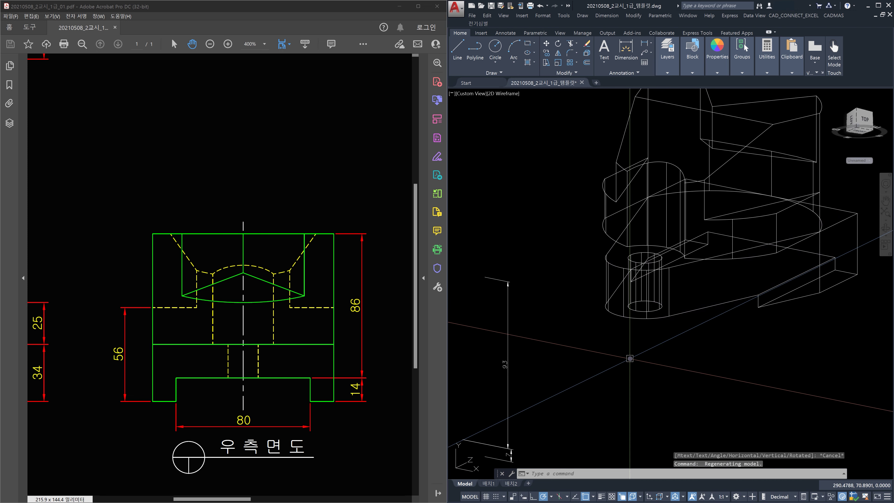
pyautogui.write('presspull')
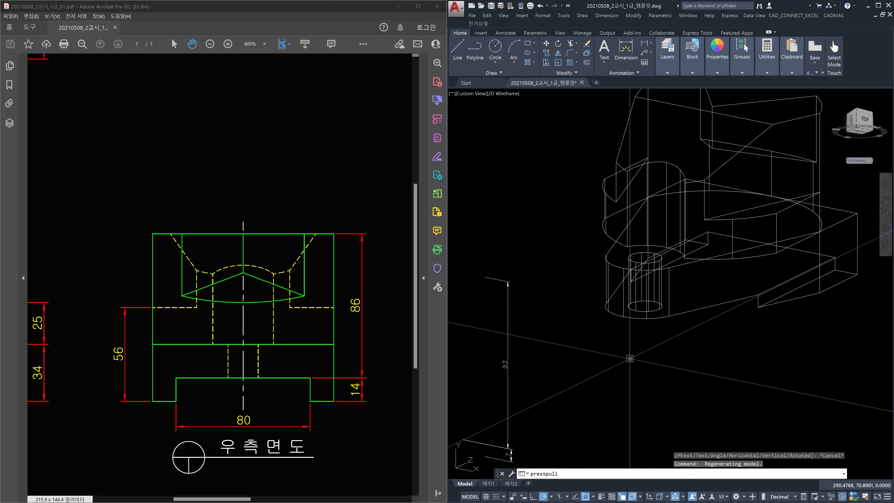
pyautogui.press('Return')
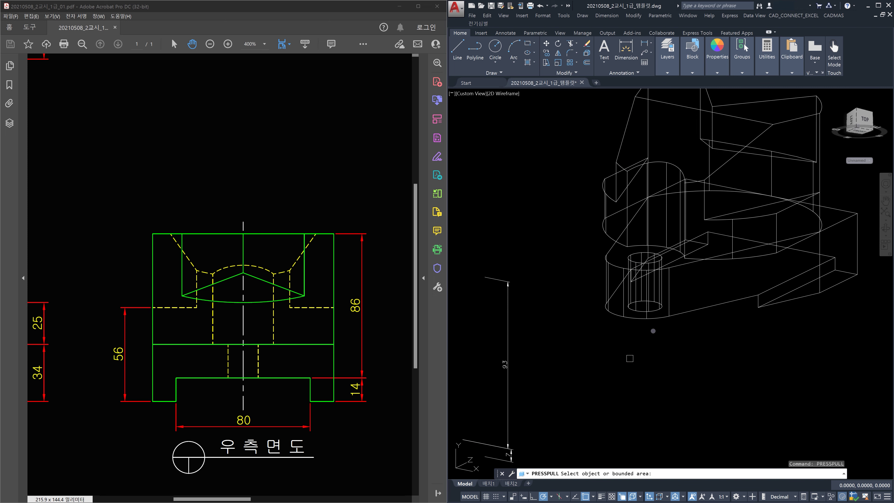
pyautogui.click(692, 292)
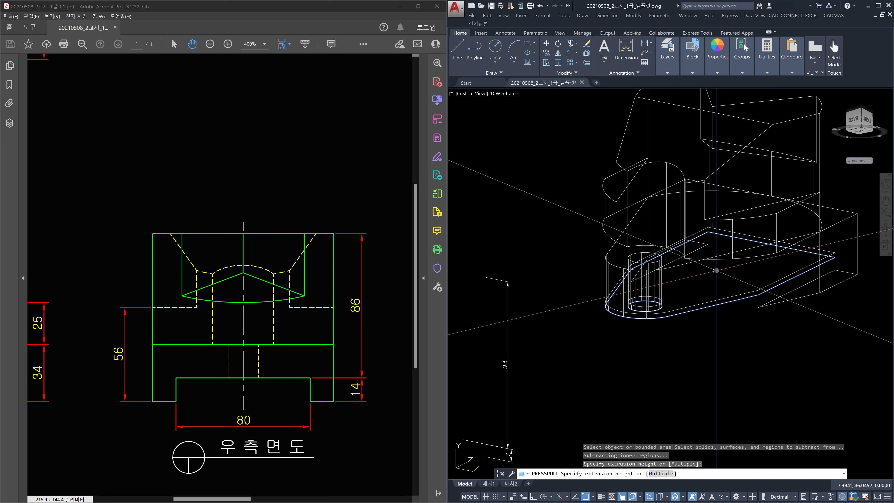
pyautogui.write('-7')
pyautogui.press('Return')
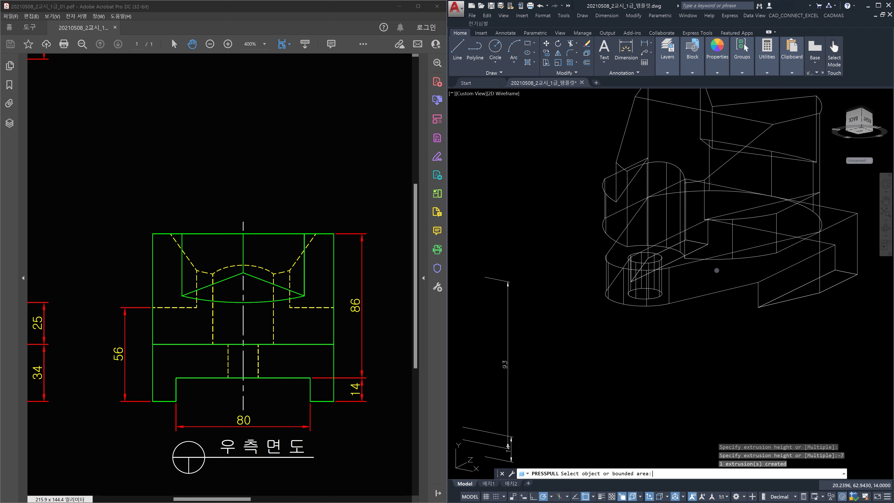
pyautogui.press('Return')
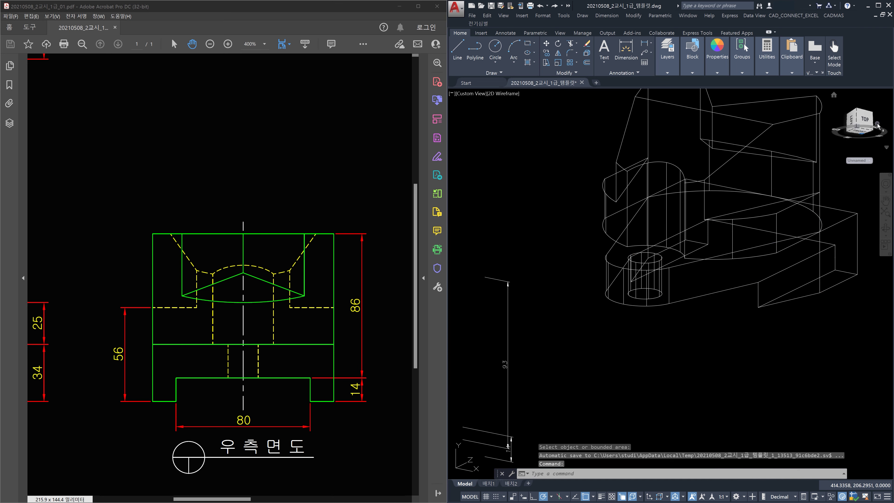
# - Return the model to the right view and inspect the vertical dimension of the foot beside the bottom slot
pyautogui.click(868, 121)
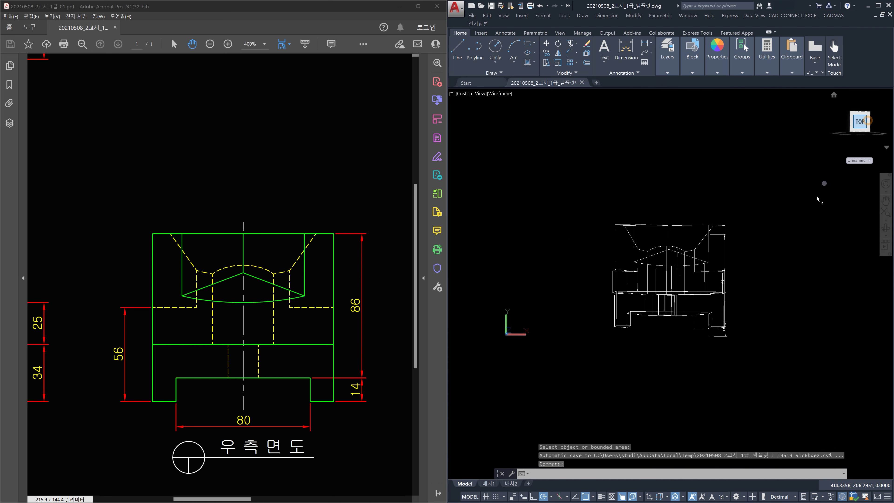
pyautogui.scroll(4, 721, 342)
pyautogui.moveTo(714, 320); pyautogui.dragTo(698, 337, button='middle')
pyautogui.scroll(2, 719, 323)
pyautogui.click(718, 321)
pyautogui.click(712, 290)
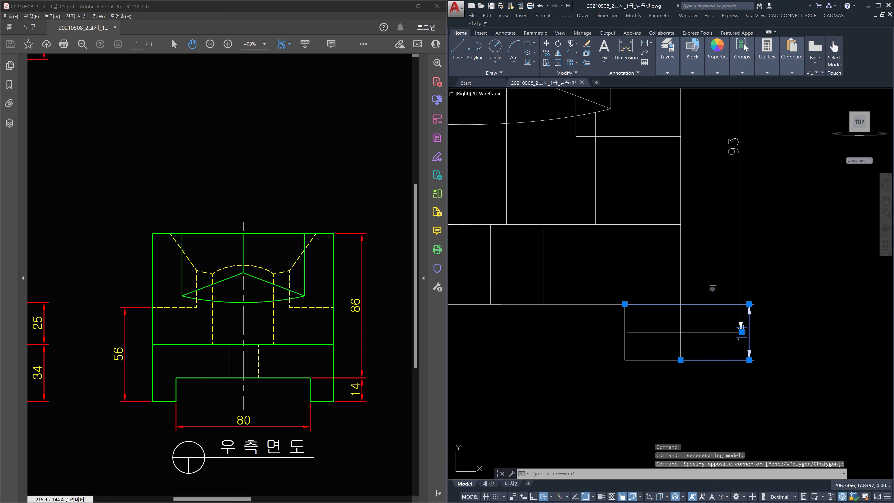
pyautogui.press('Escape')
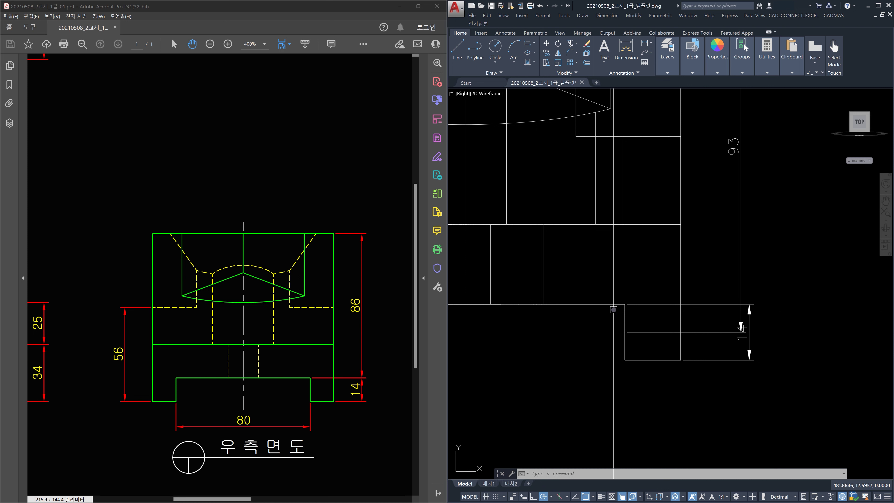
pyautogui.click(703, 306)
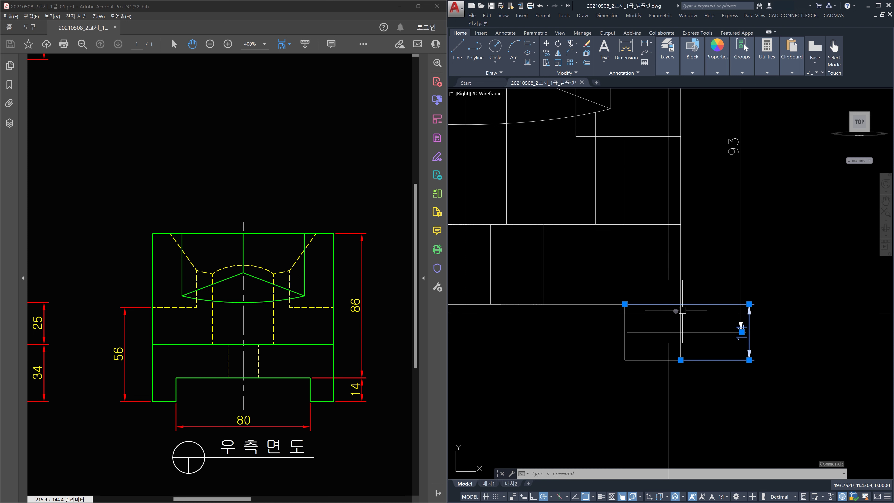
pyautogui.press('Escape')
# - Stretch the lower origin of the tall vertical dimension up to the slot's upper edge
pyautogui.click(744, 273)
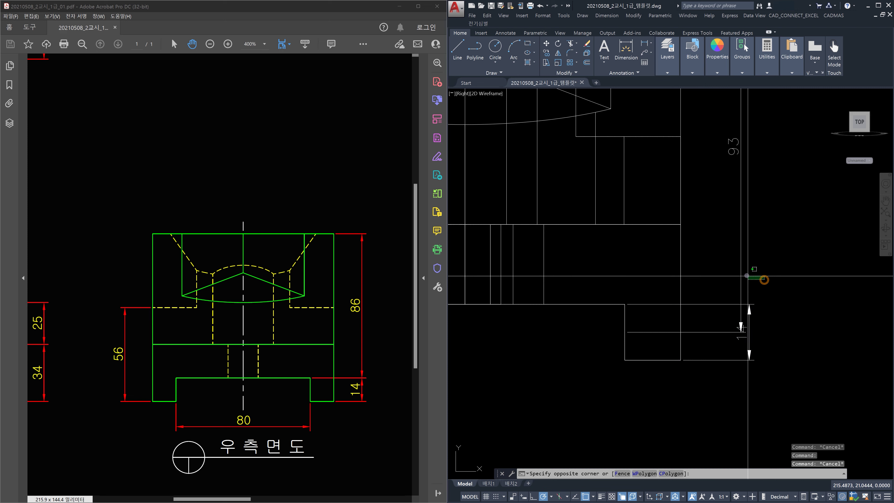
pyautogui.click(721, 299)
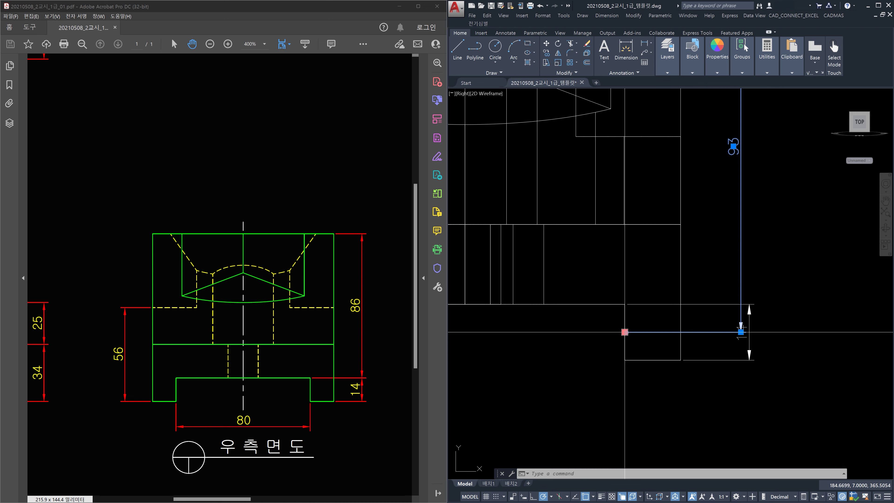
pyautogui.click(625, 332)
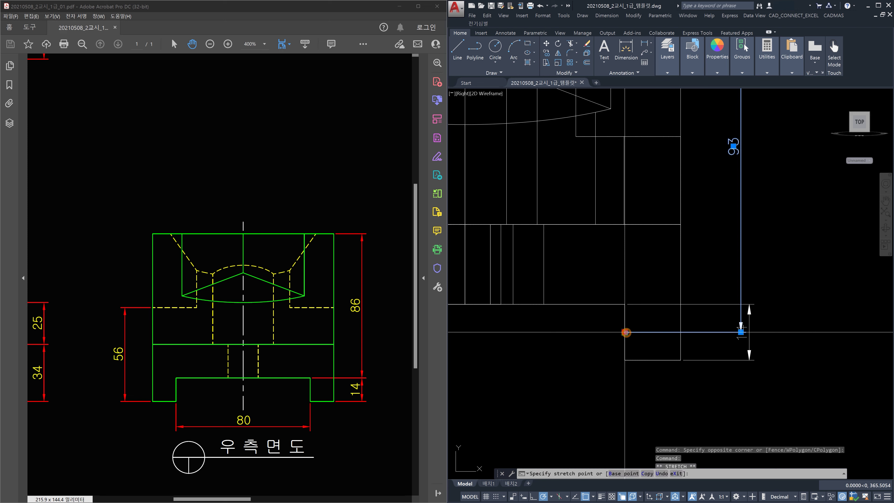
pyautogui.click(617, 303)
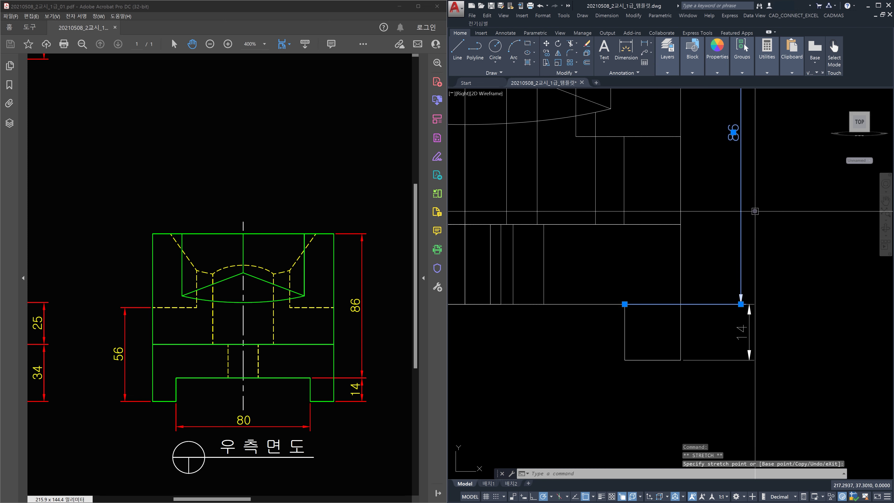
pyautogui.press('Escape')
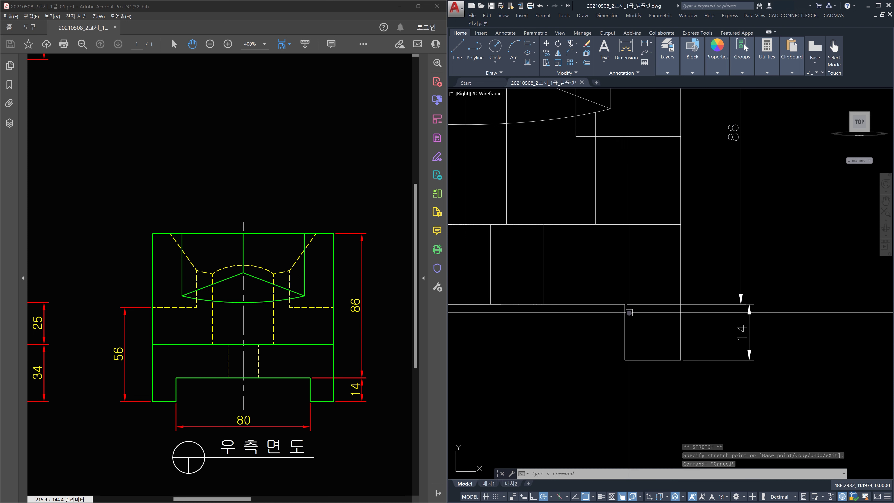
# - Delete both vertical dimensions beside the right view of the model
pyautogui.click(781, 327)
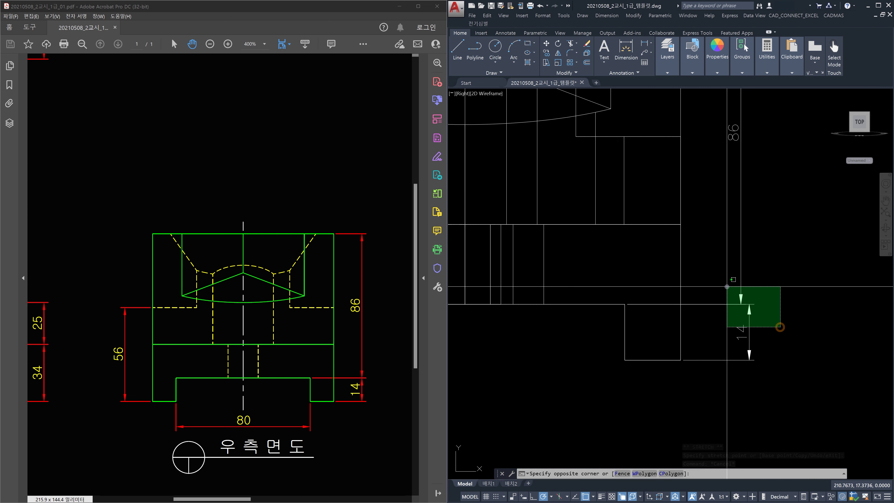
pyautogui.click(728, 287)
pyautogui.press('Delete')
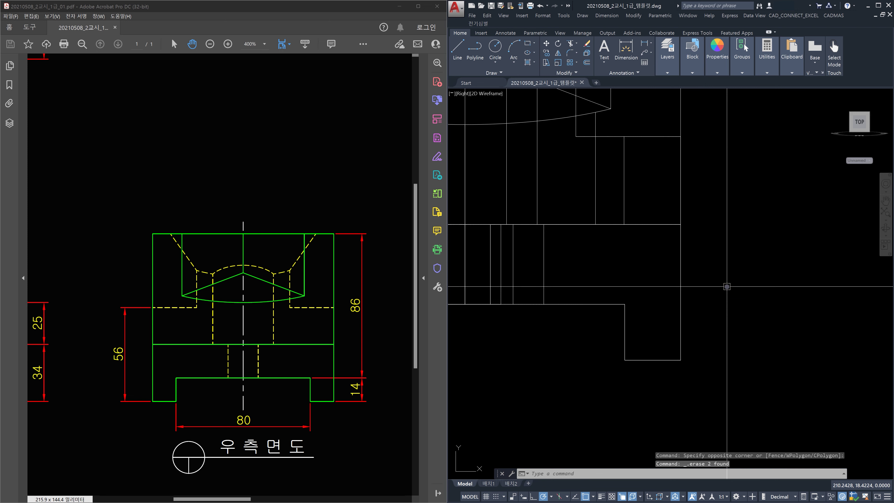
# - Show the model from an isometric angle and zoom the problem PDF to 200% with all three drawing views in sight
pyautogui.scroll(-3, 687, 270)
pyautogui.moveTo(667, 270); pyautogui.dragTo(678, 309, button='middle')
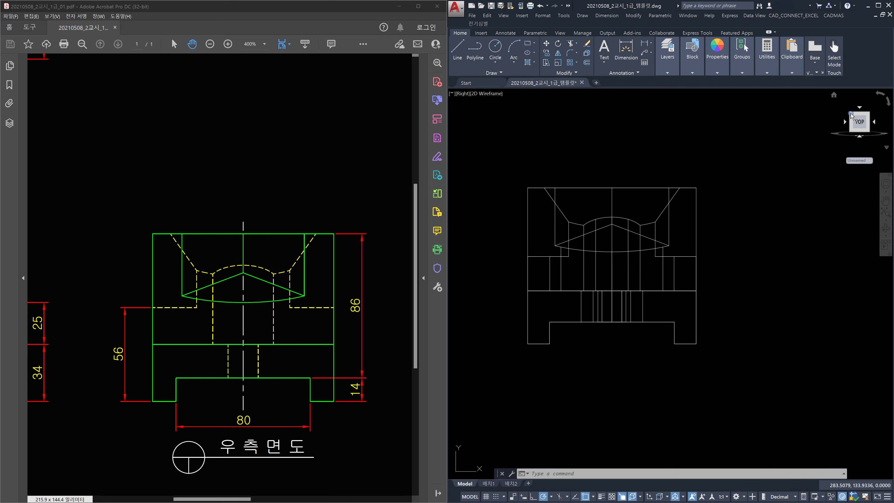
pyautogui.click(851, 116)
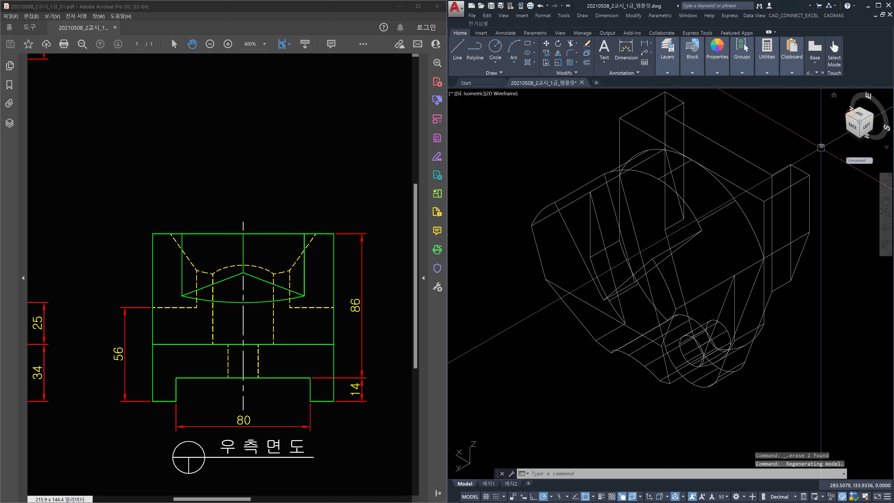
pyautogui.moveTo(834, 211); pyautogui.dragTo(787, 225, button='middle')
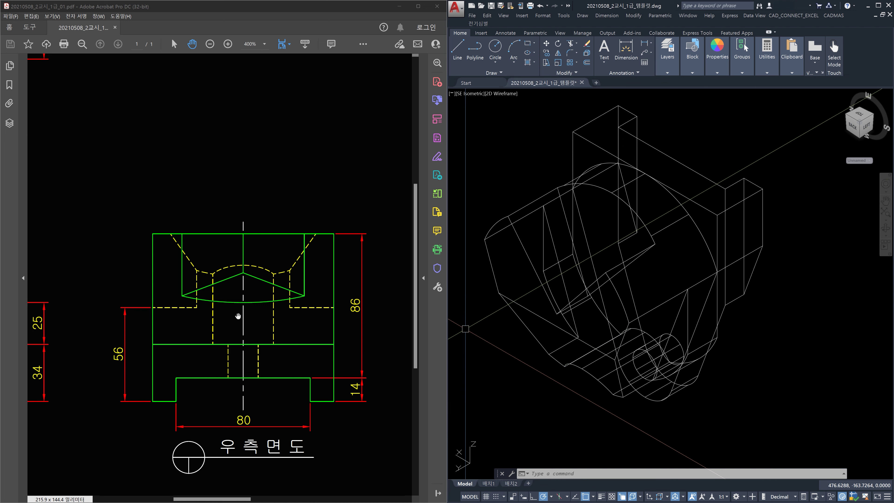
pyautogui.keyDown('ctrl'); pyautogui.scroll(-5, 238, 316); pyautogui.keyUp('ctrl')
pyautogui.keyDown('ctrl'); pyautogui.scroll(3, 238, 316); pyautogui.keyUp('ctrl')
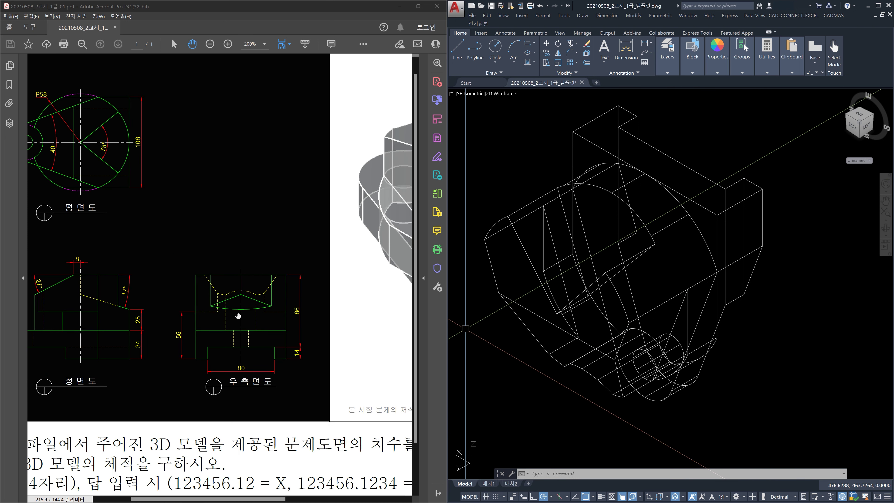
pyautogui.moveTo(240, 248); pyautogui.dragTo(318, 260)
# - Back in AutoCAD, reset the UCS to World and display the model in the SE isometric view
pyautogui.click(790, 319)
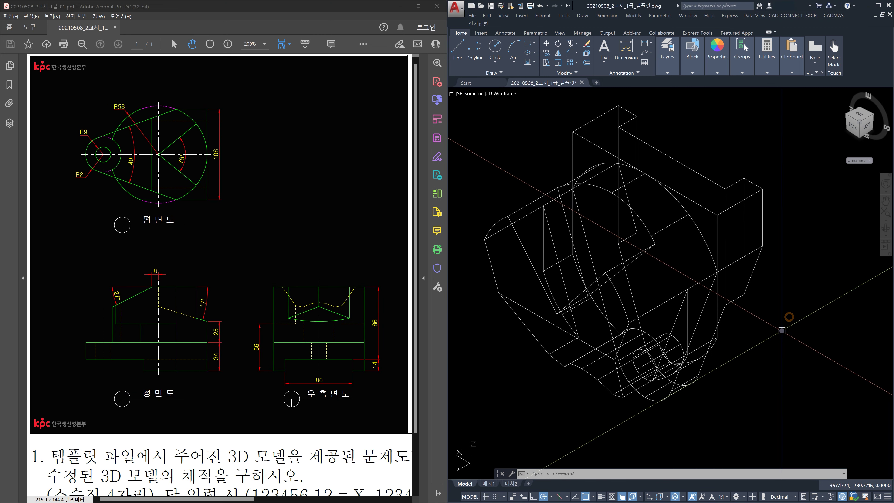
pyautogui.write('ucs')
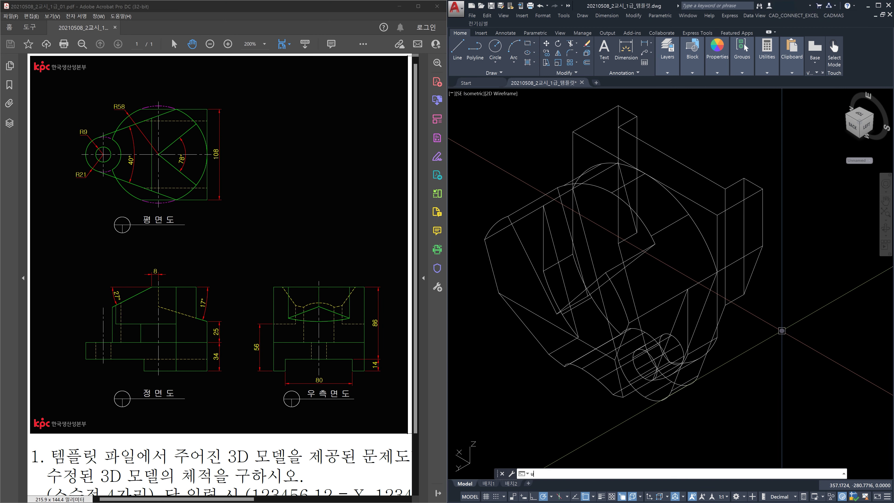
pyautogui.press('Return')
pyautogui.press('Return')
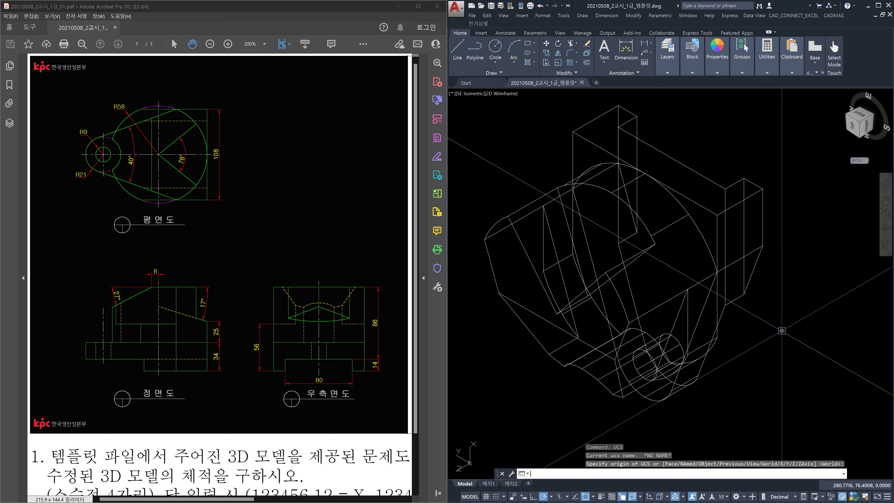
pyautogui.click(856, 131)
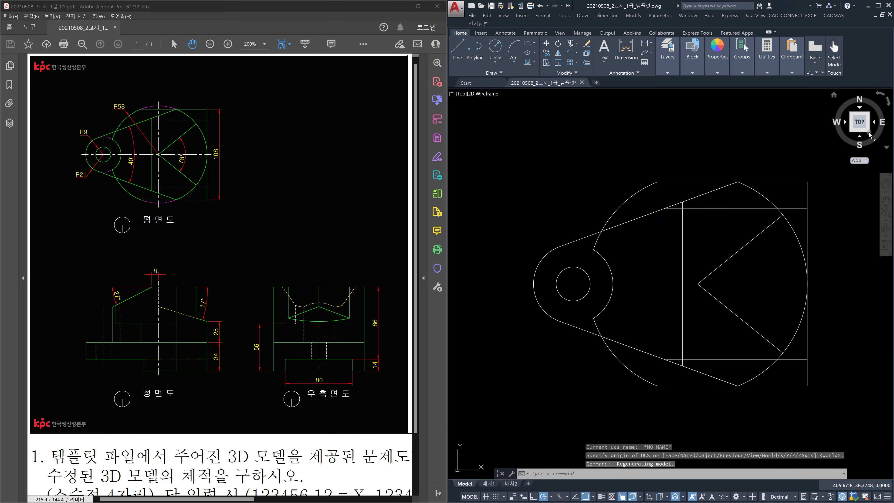
pyautogui.click(870, 133)
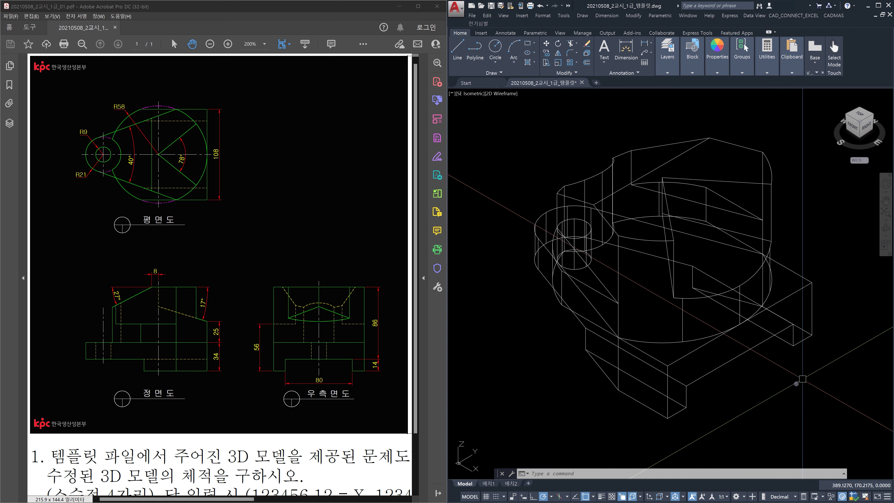
# - Bring up the answer text file, return to AutoCAD and list the 3D solid's mass properties to check its volume against answer 1
pyautogui.hotkey('alt', 'Tab')
pyautogui.click(733, 395)
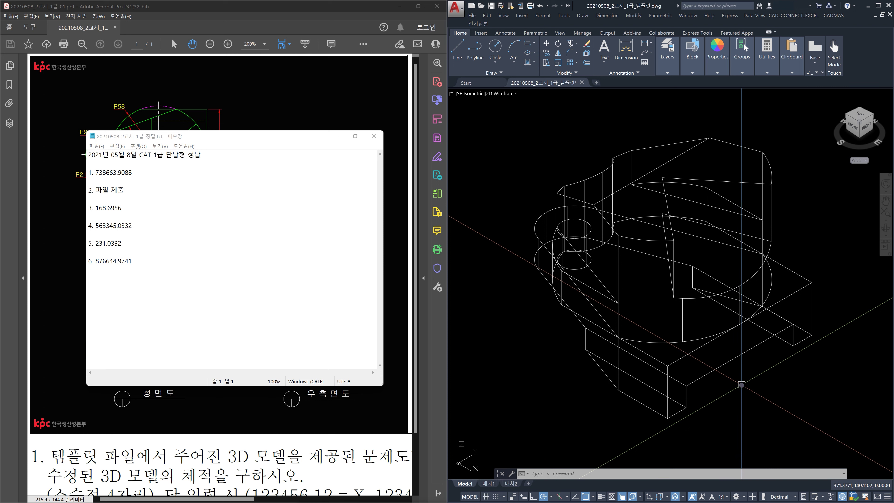
pyautogui.write('volume')
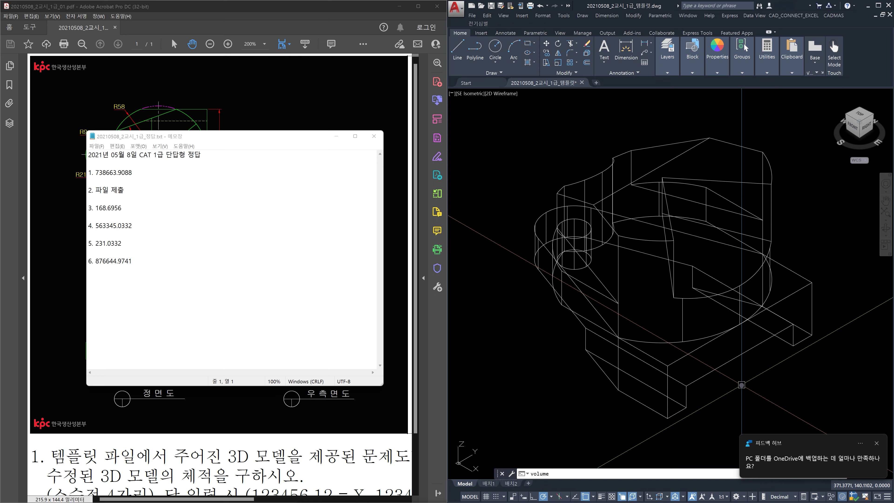
pyautogui.click(879, 445)
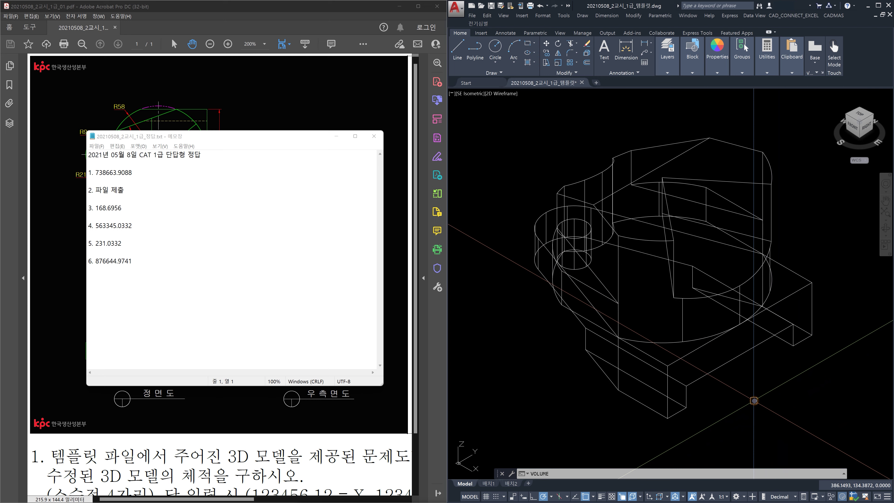
pyautogui.press('Return')
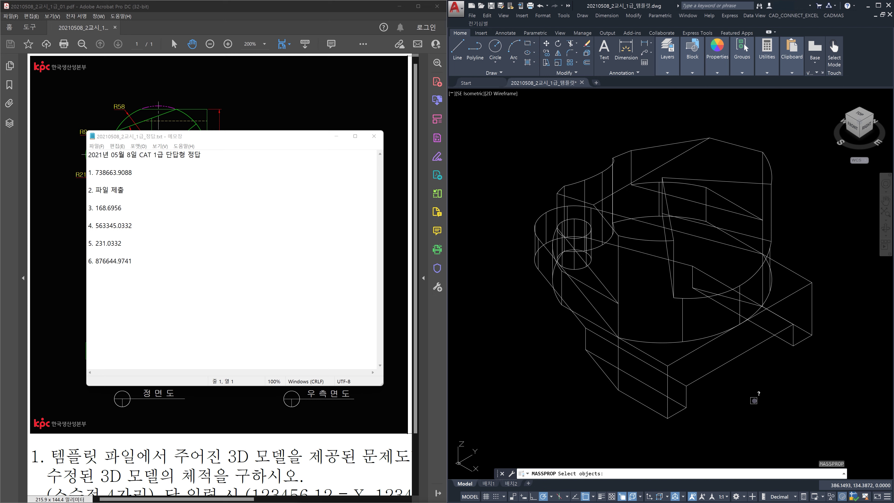
pyautogui.click(741, 356)
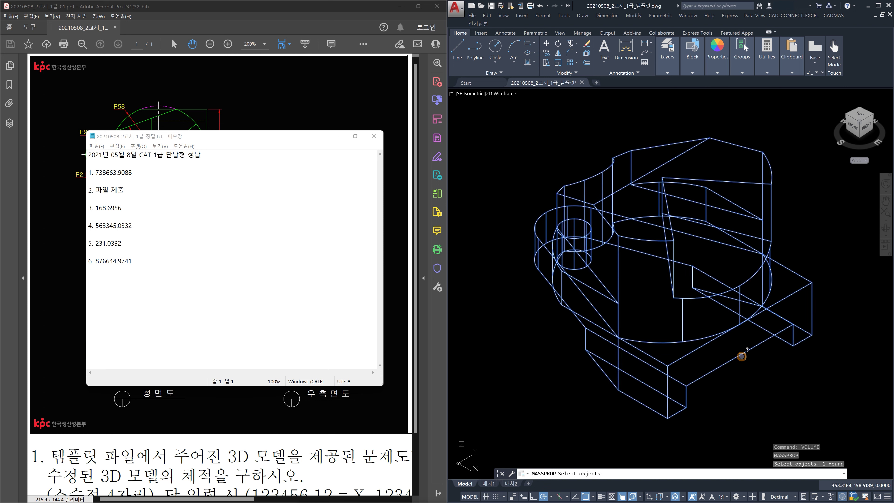
pyautogui.press('Return')
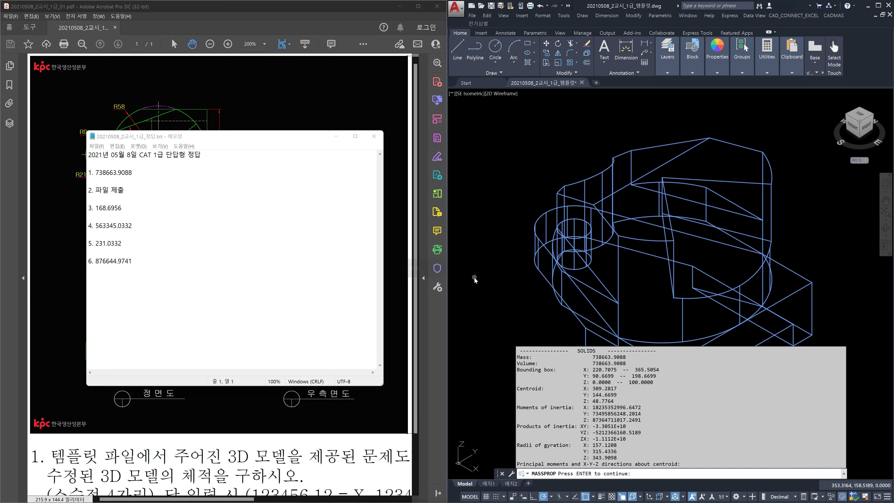
pyautogui.click(676, 313)
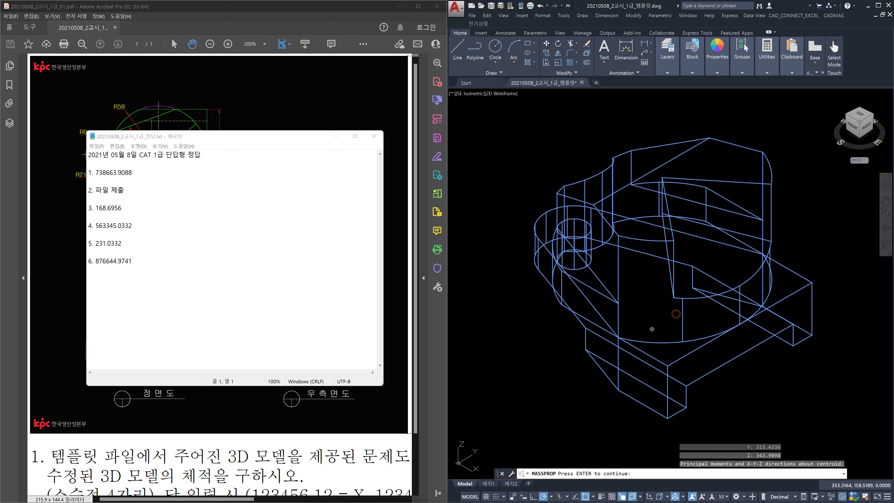
pyautogui.press('Return')
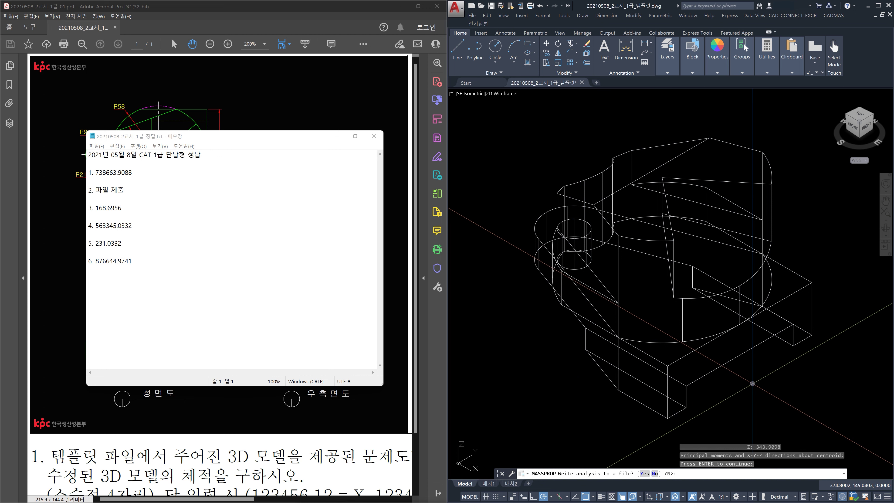